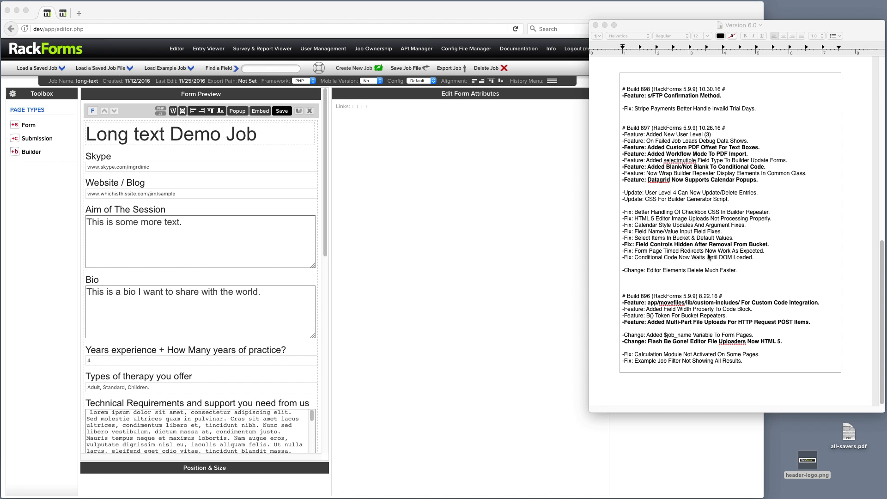
Highlight the Build 896 heading and its "Flash Be Gone! Editor File Uploaders Now HTML 5." entry in the Version 6.0 notes
click(729, 295)
drag(729, 295, 589, 291)
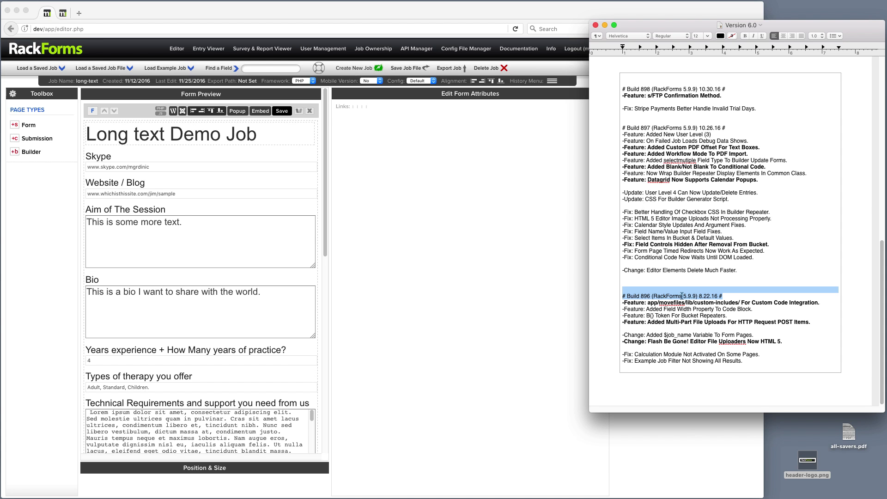
click(736, 309)
drag(790, 337, 616, 341)
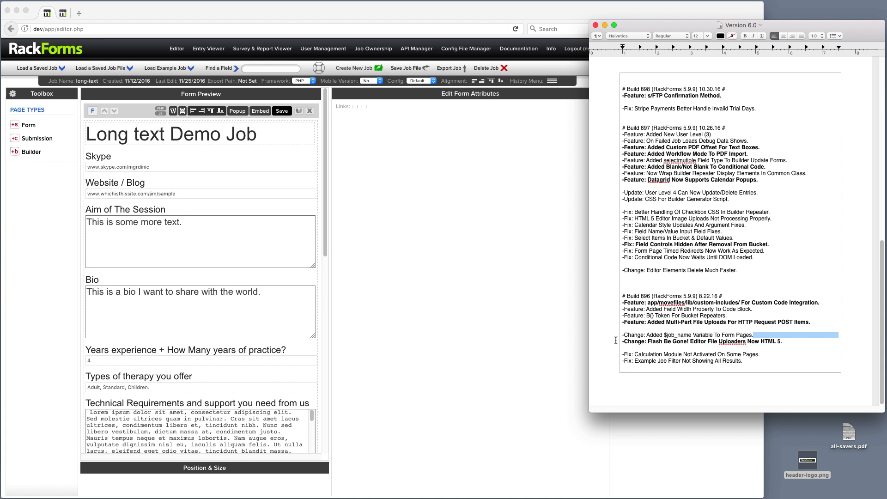
click(807, 343)
drag(782, 342, 615, 340)
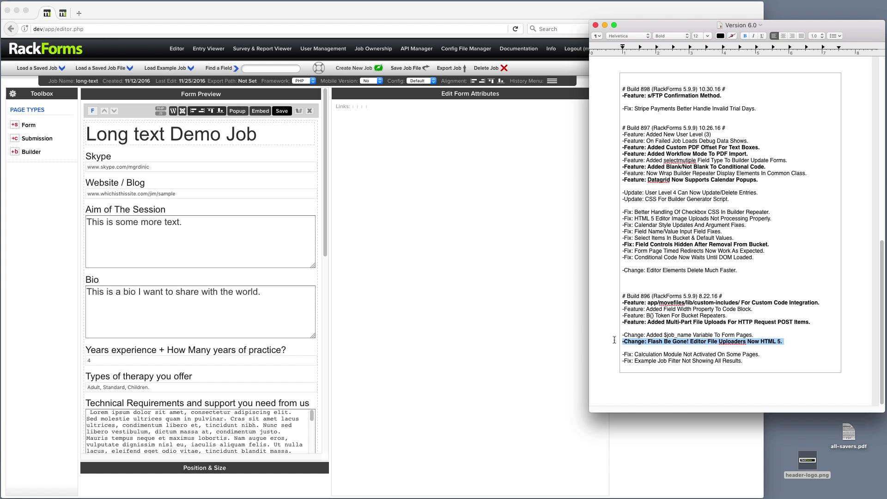
Switch to the RackForms editor and show the form page's background image uploader in its page properties
click(137, 114)
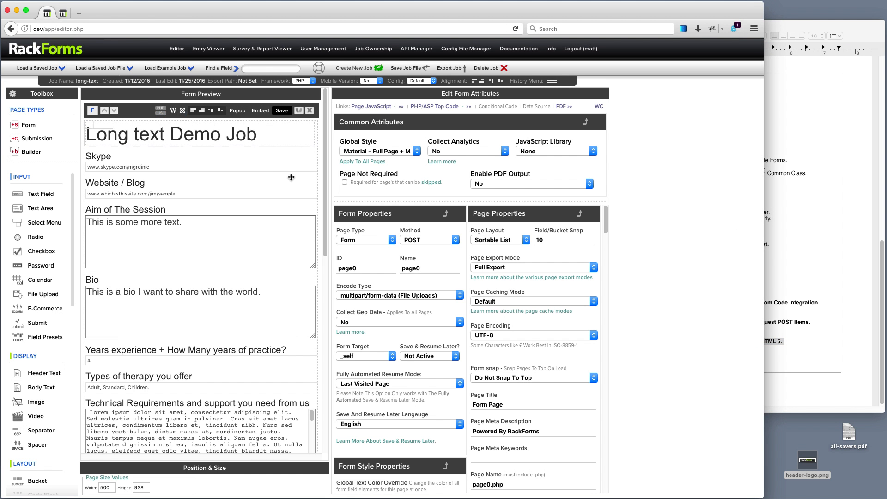
scroll(436, 256, down, 15)
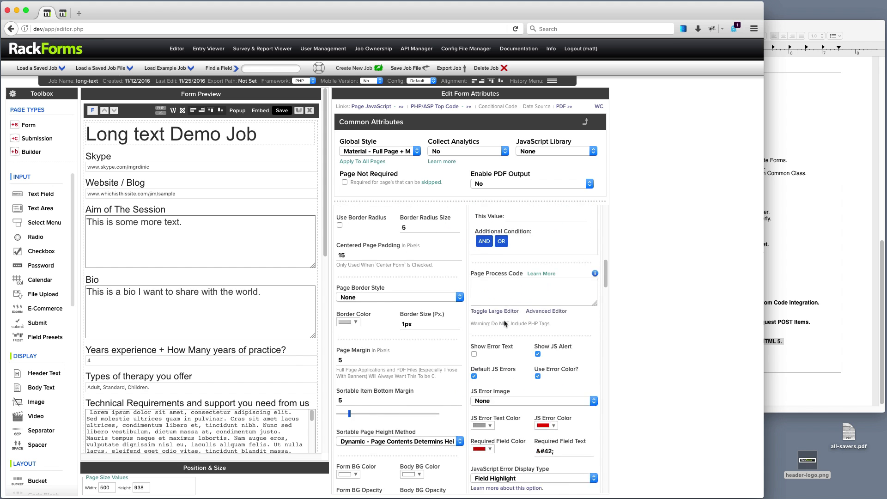
scroll(505, 323, down, 10)
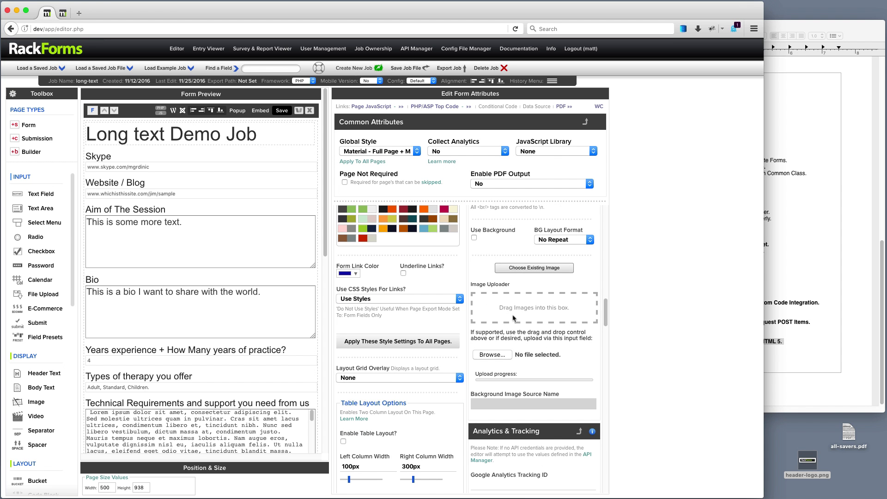
Add an Image element to the form directly beneath the "Long text Demo Job" heading
click(226, 229)
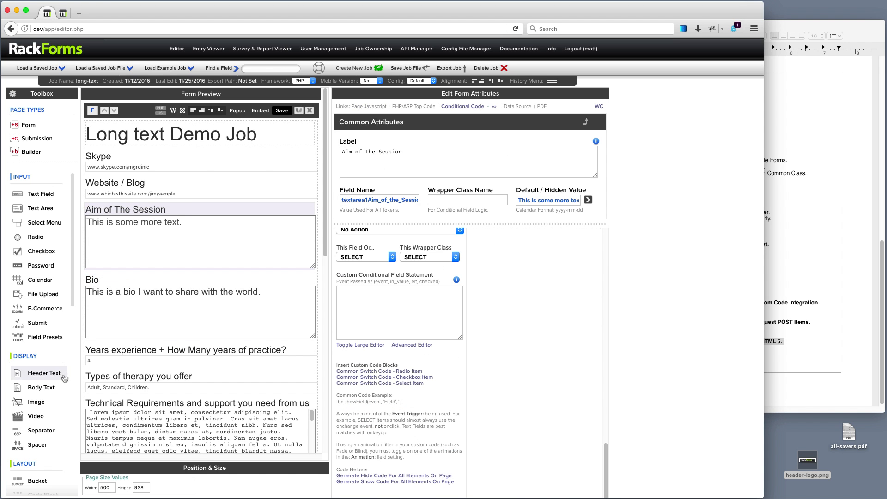
scroll(44, 369, down, 2)
click(43, 359)
drag(139, 287, 167, 179)
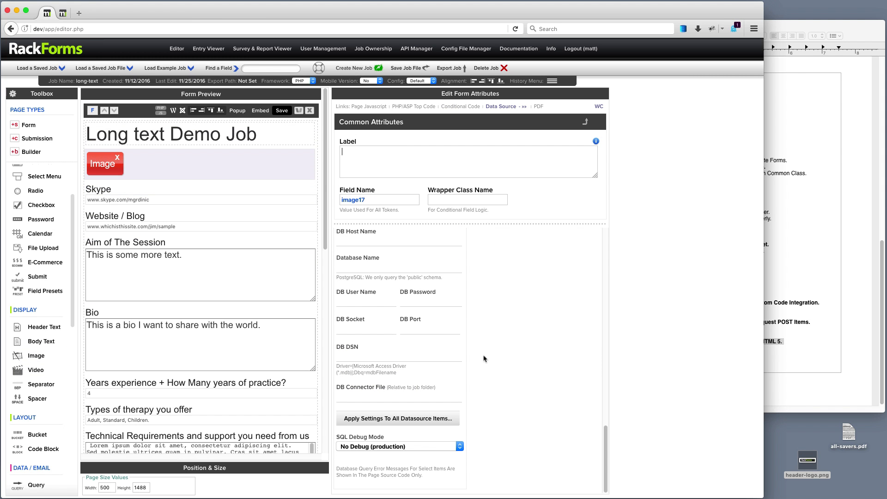
Upload header-logo.png from the desktop to the new image element, and choose the same file again through the file browser
scroll(481, 335, up, 10)
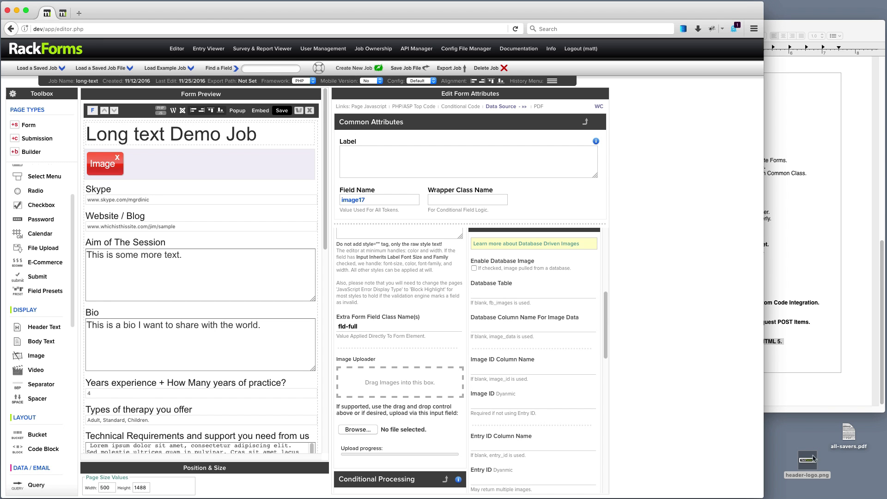
drag(807, 460, 415, 381)
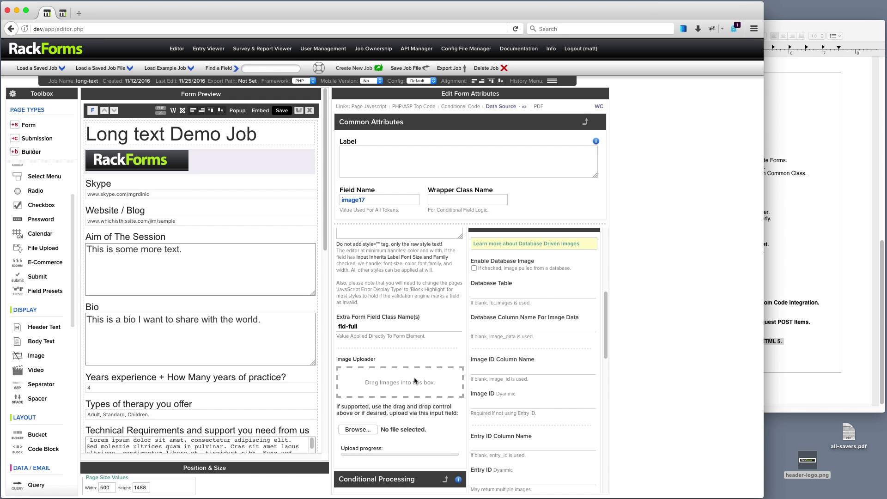
click(363, 430)
double_click(409, 119)
Switch to the Version 6.0 notes and highlight the "Added Multi-Part File Uploads For HTTP Request POST Items." entry
click(776, 107)
drag(813, 322, 601, 324)
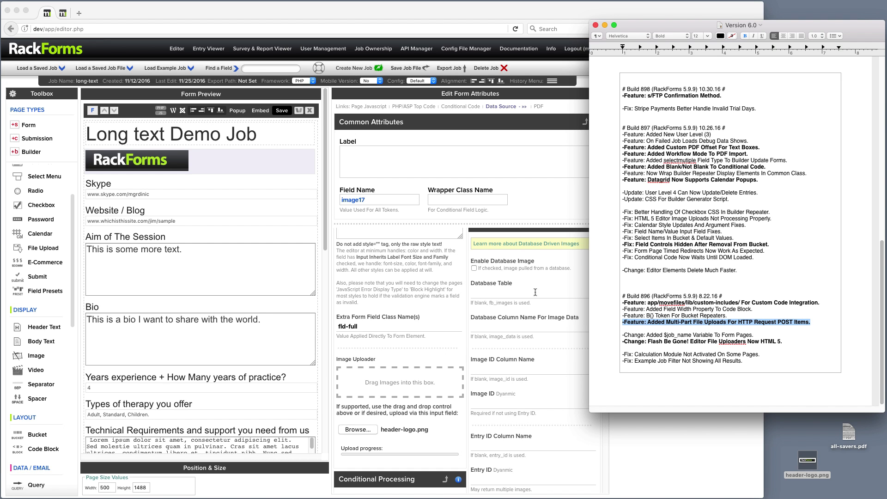
Back in the RackForms editor, add a Web Service element below the logo image and select it
click(158, 156)
scroll(50, 385, down, 10)
scroll(50, 386, down, 2)
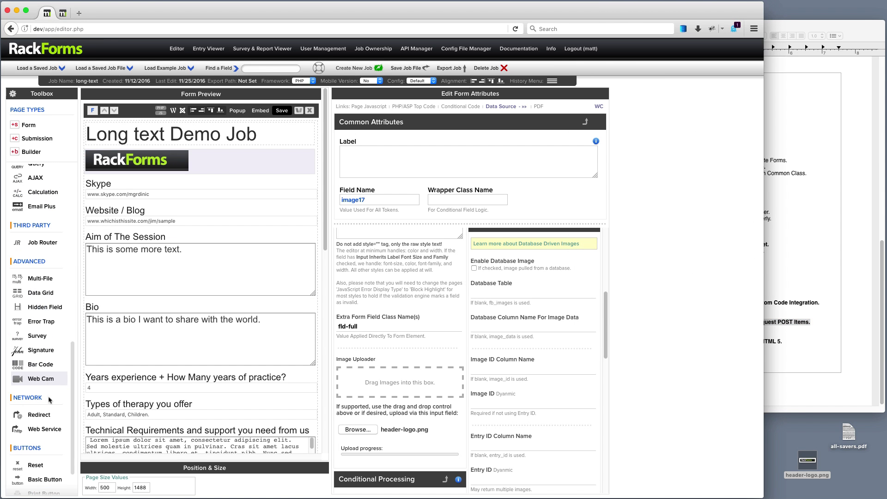
click(47, 429)
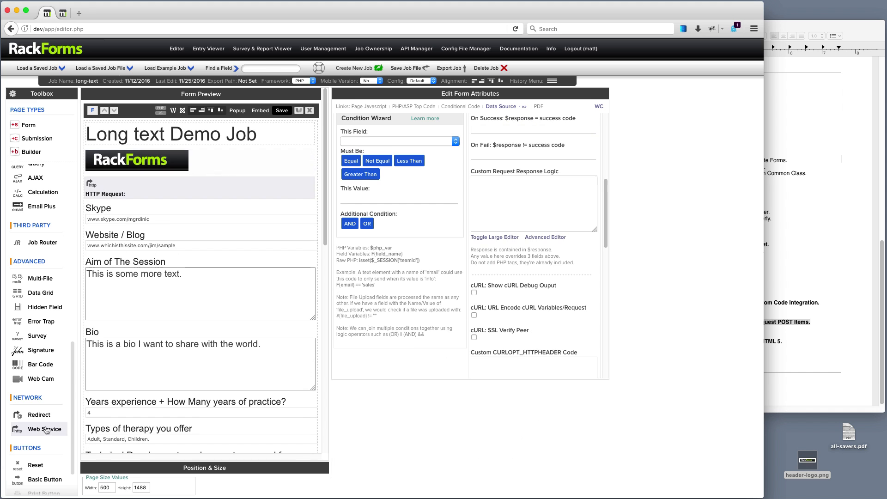
click(175, 190)
Set the HTTP request's method to cURL POST with file uploads treated as Multi-Part Data, and highlight the PHP version note
scroll(558, 203, up, 8)
click(523, 152)
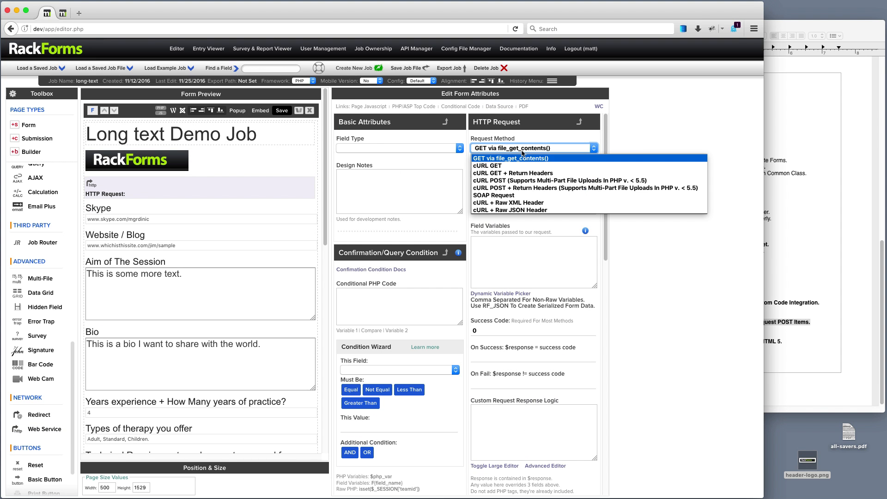
click(532, 184)
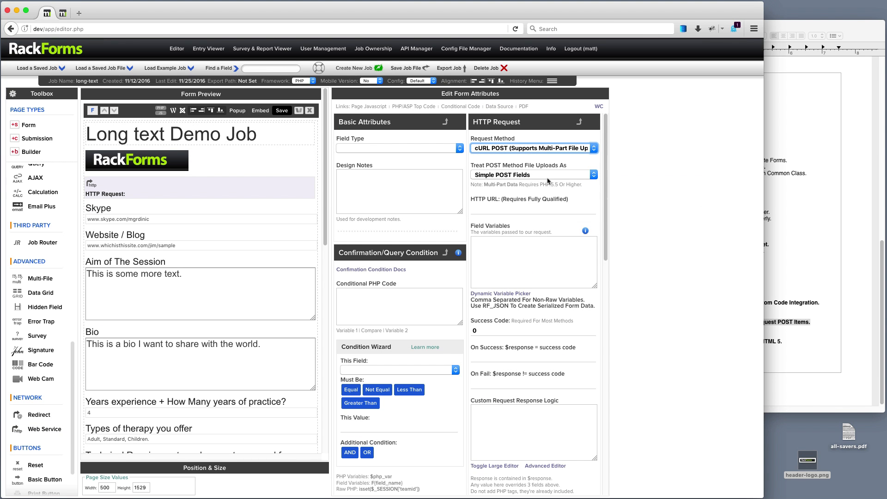
click(546, 178)
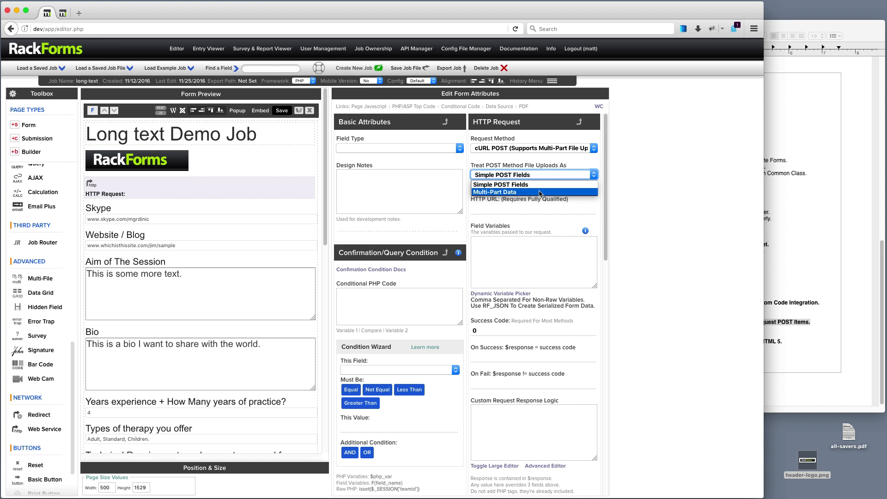
click(540, 192)
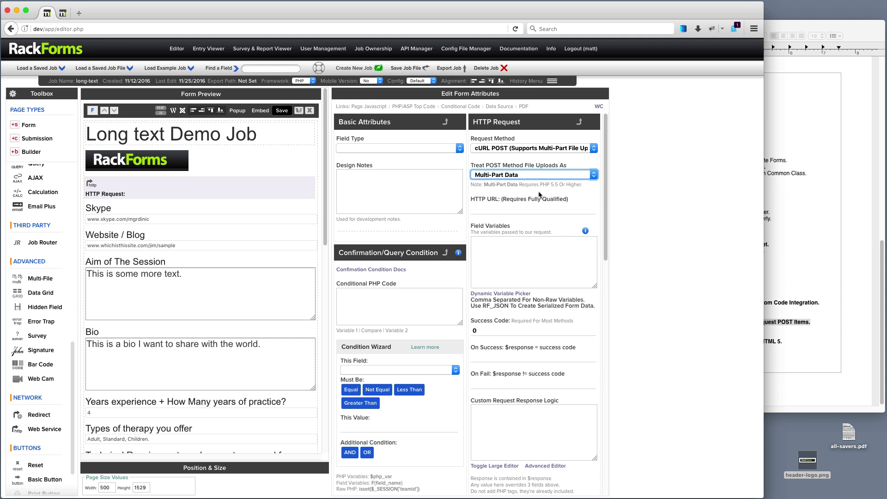
drag(583, 185, 473, 186)
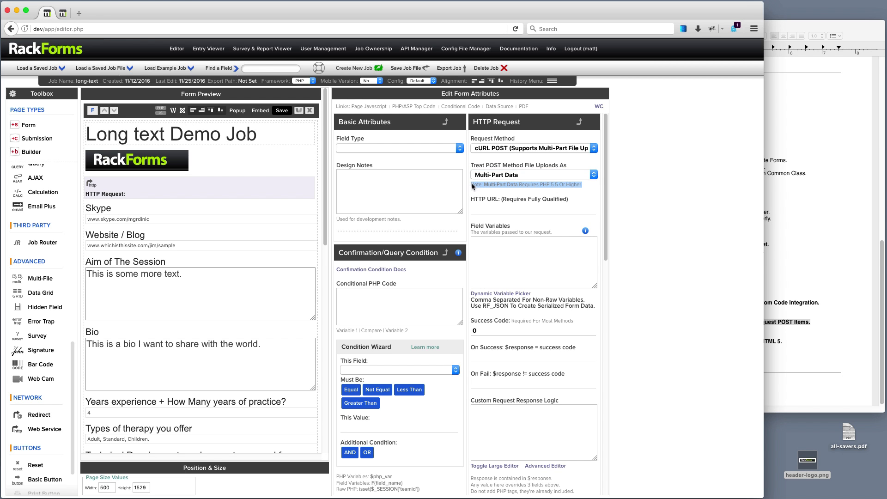
Switch to the Version 6.0 notes and highlight the "app/movefiles/lib/custom-includes/ For Custom Code Integration." entry
click(794, 230)
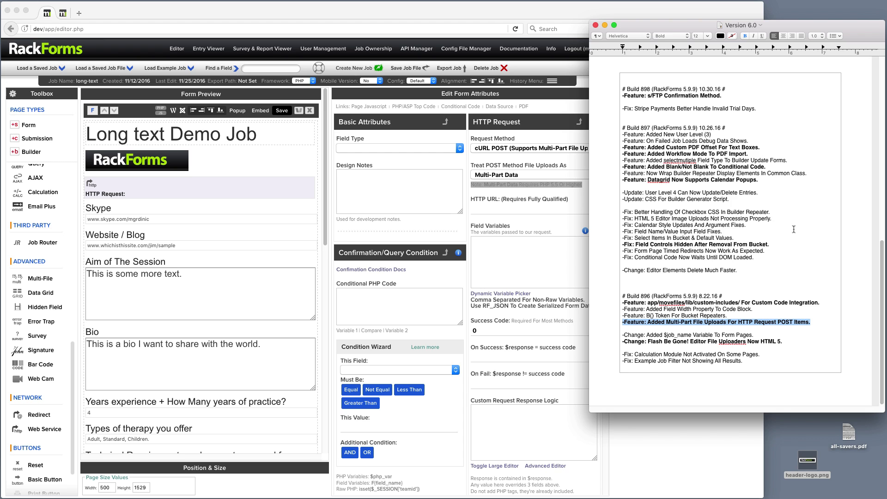
drag(830, 303, 612, 304)
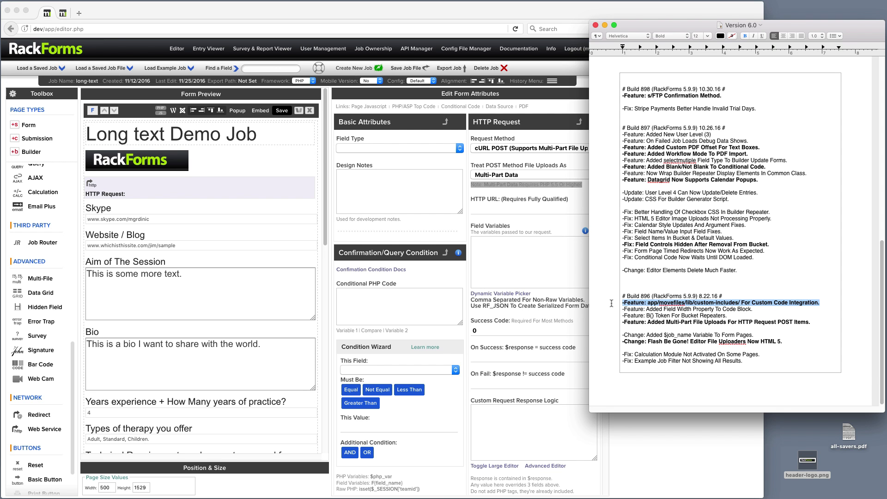
drag(824, 302, 752, 304)
Switch to the Finder window and show the contents of the custom-includes folder under app/movefiles/lib
key(ctrl+Up)
click(199, 356)
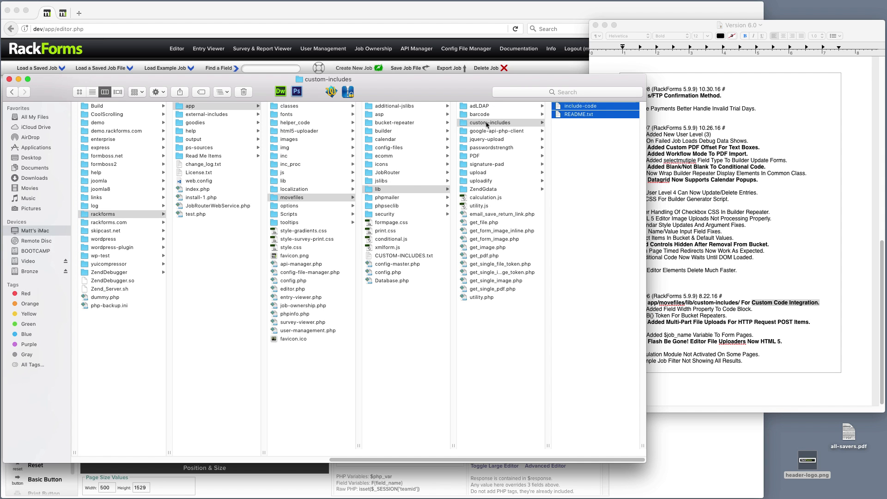
click(665, 131)
click(579, 131)
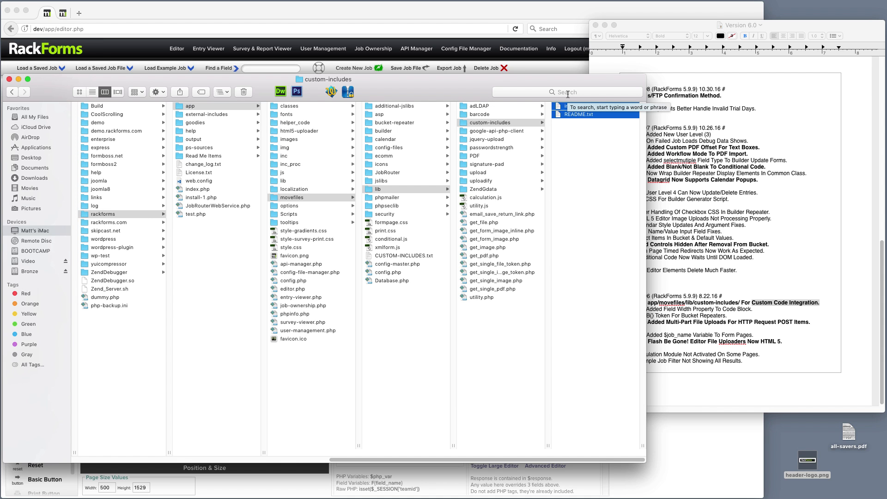
click(602, 136)
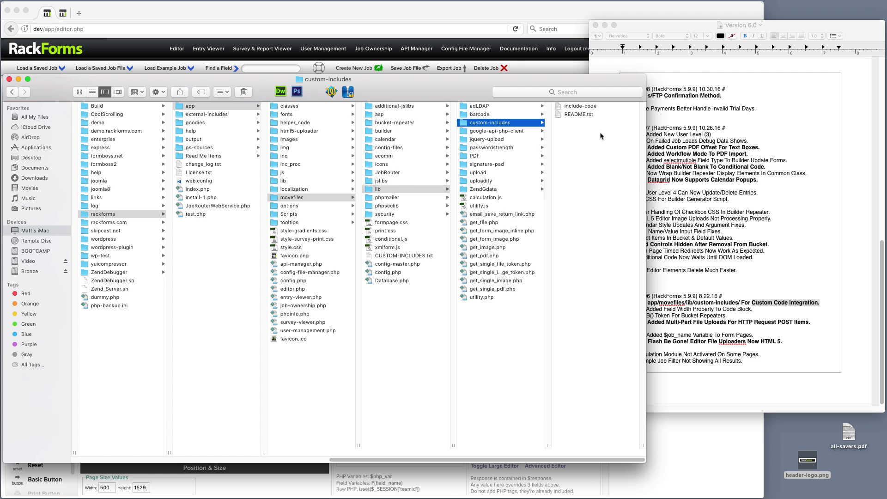
In the Version 6.0 notes, highlight "Field Controls Hidden After Removal From Bucket" and then the whole list of Build 897 fixes
click(760, 246)
drag(785, 245, 606, 245)
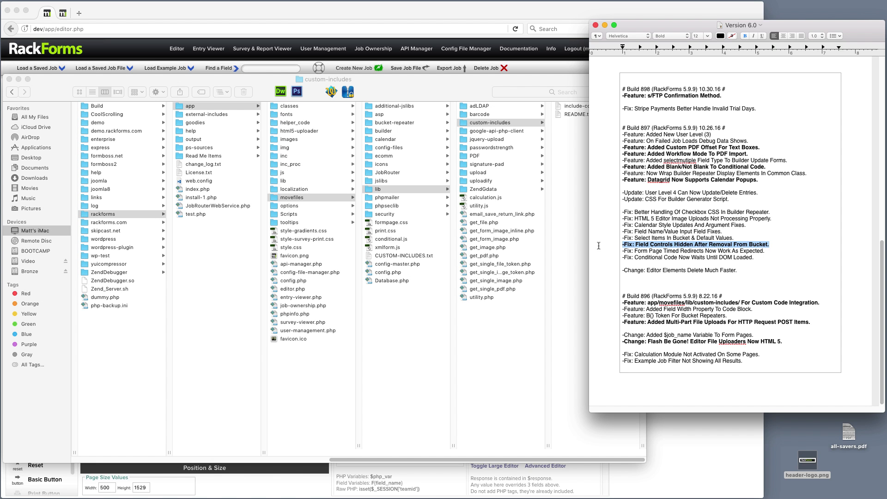
drag(792, 245, 609, 242)
drag(748, 266, 613, 214)
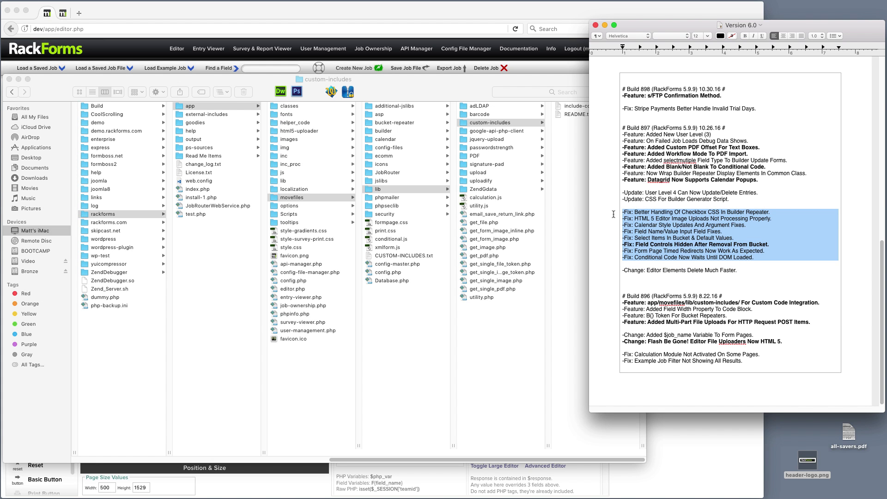
Switch to the RackForms editor and delete the logo image and the HTTP request element from the form
click(409, 21)
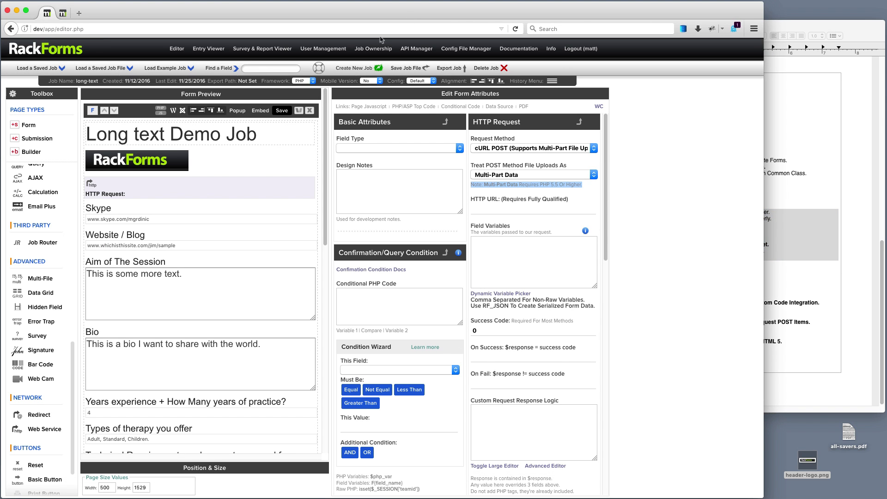
click(176, 153)
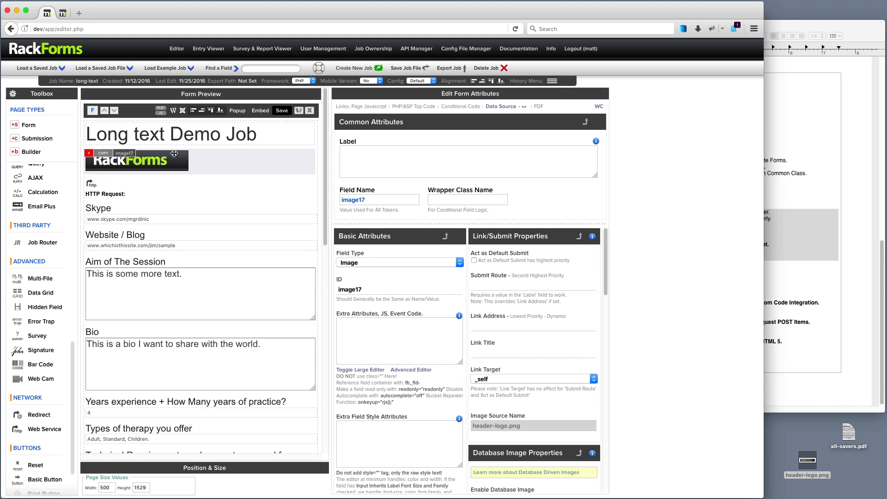
click(89, 154)
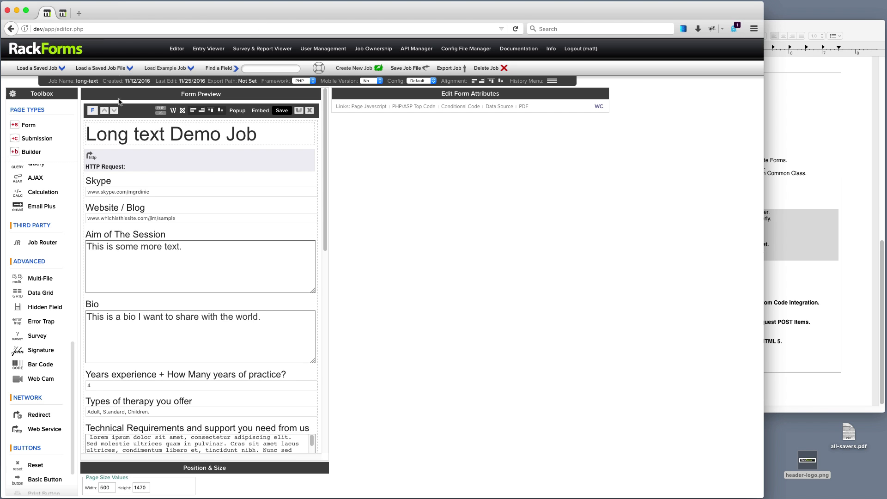
mouse_move(90, 156)
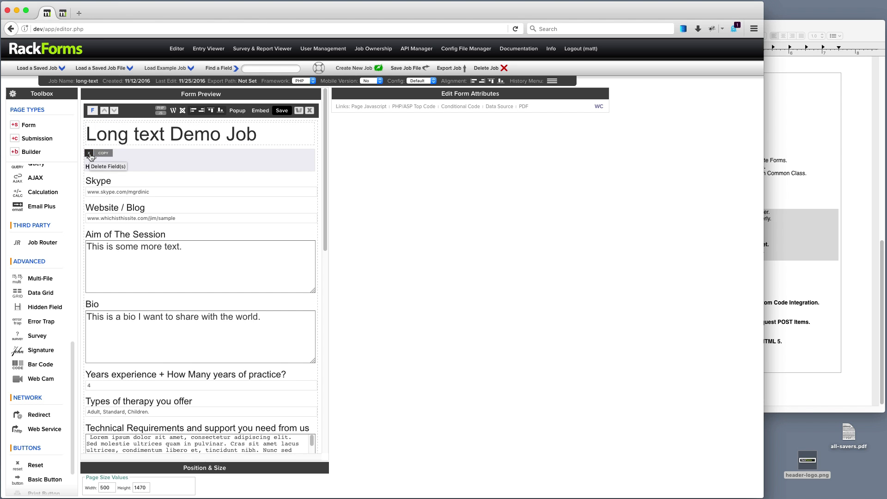
click(91, 157)
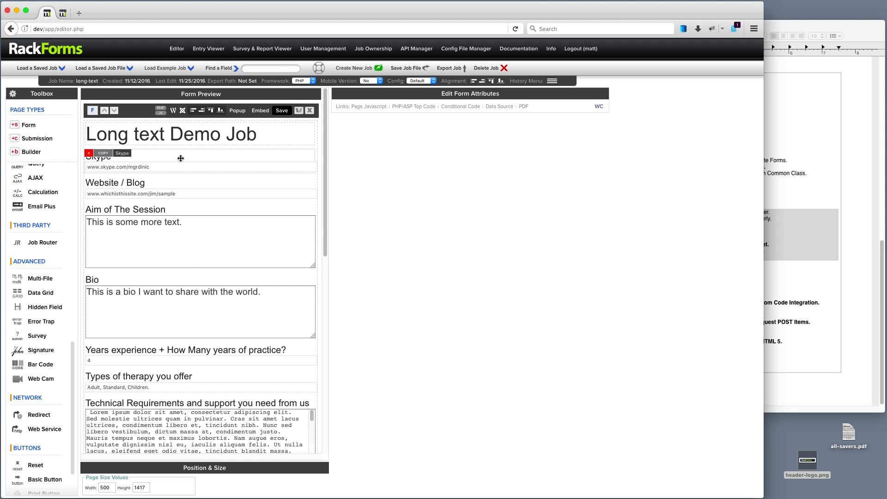
In the Version 6.0 notes, highlight the Build 897 entries on Datagrid calendar popups and Blank/Not Blank in conditional code
click(781, 128)
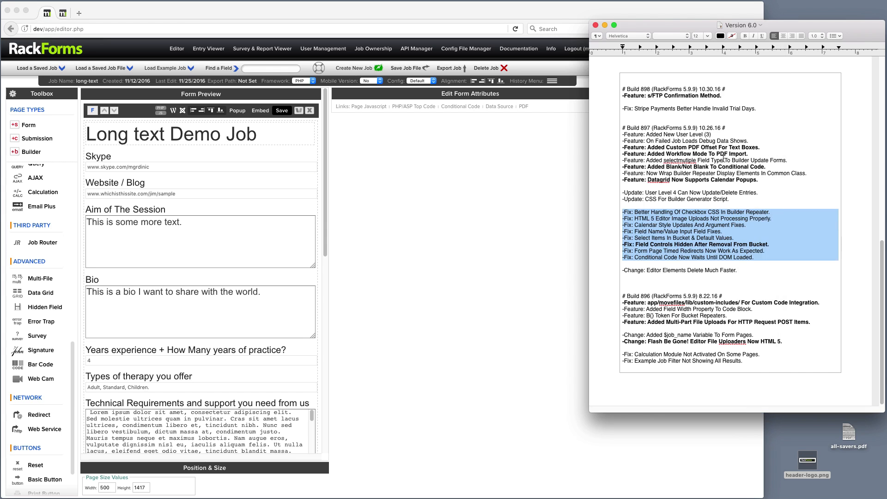
scroll(733, 218, up, 3)
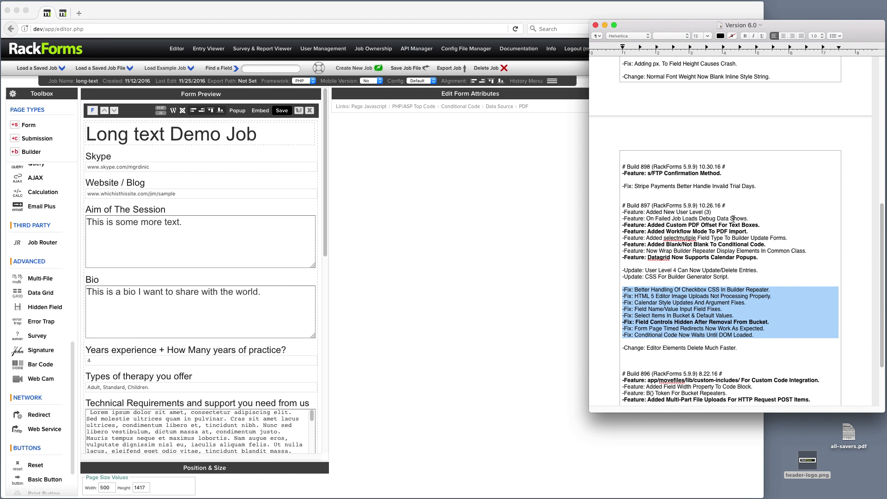
drag(757, 258, 611, 255)
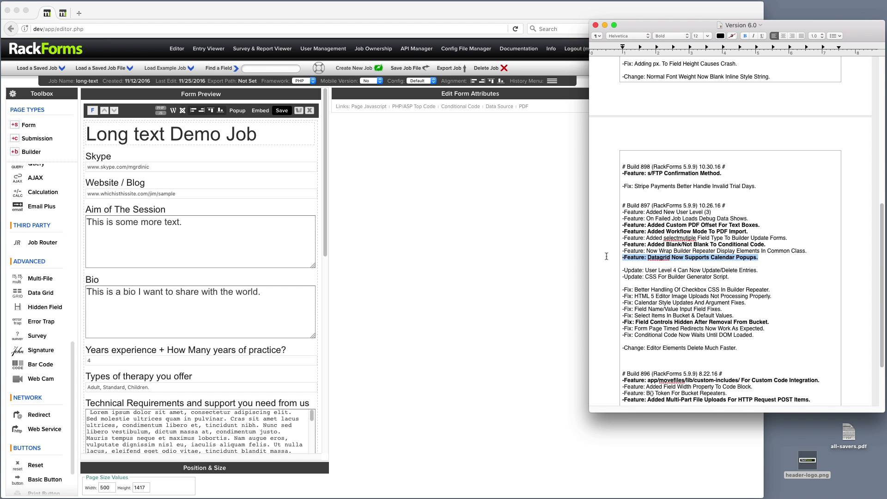
drag(780, 245, 616, 243)
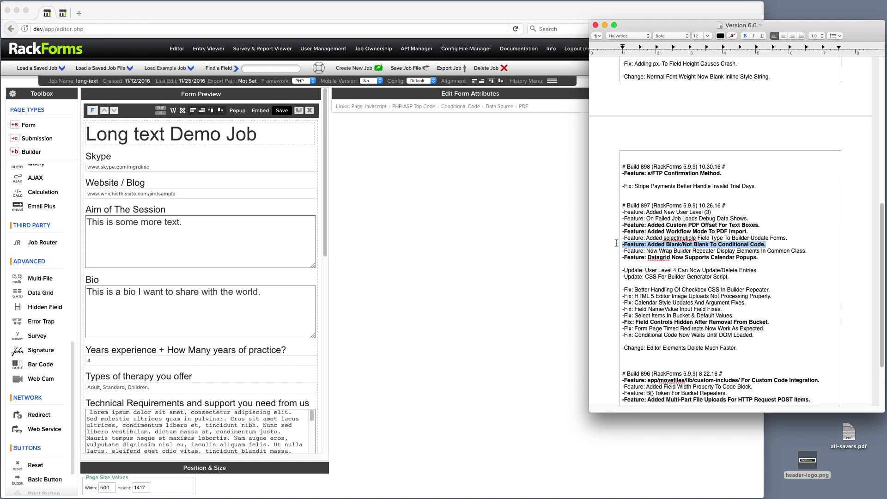
Select the Skype field and show its "If This Field Is" conditional comparison options, including Not Blank and Blank
click(246, 163)
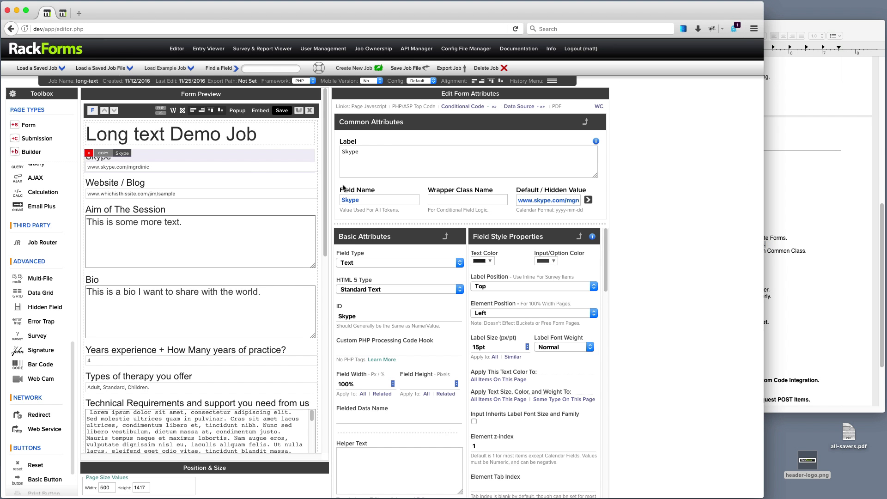
scroll(425, 345, down, 10)
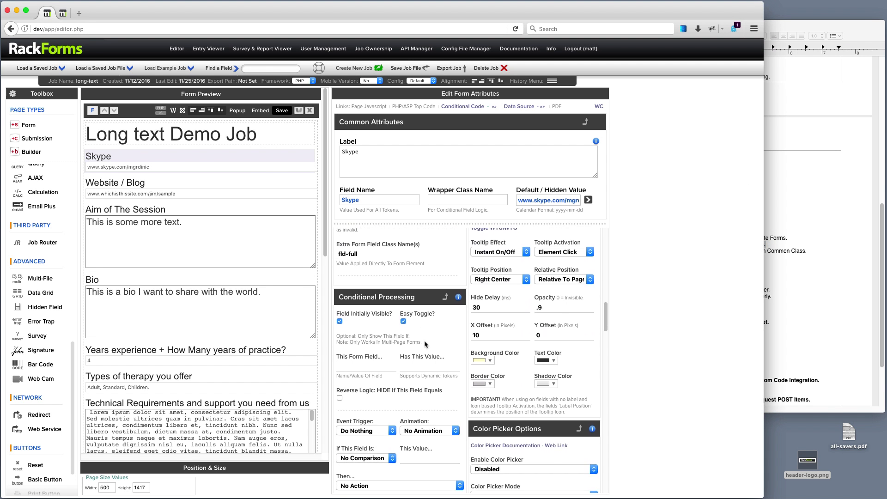
scroll(425, 344, down, 4)
click(384, 335)
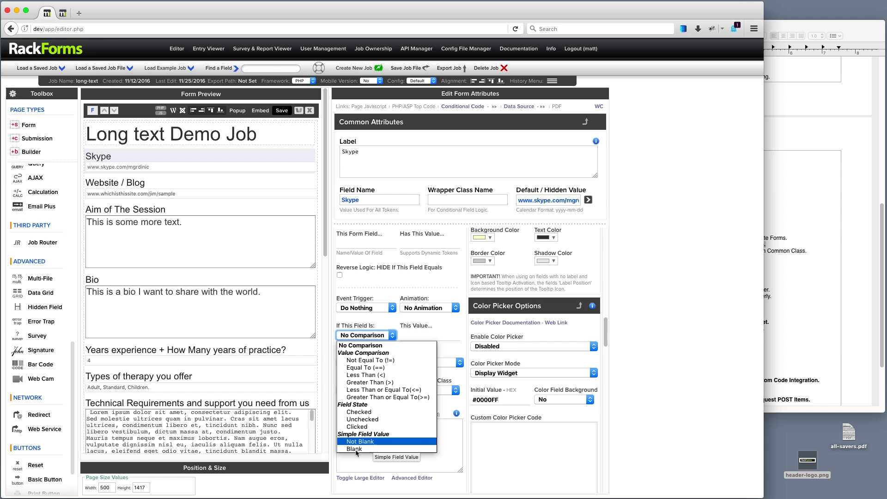
In the Version 6.0 notes, highlight the custom PDF offset and Workflow Mode entries, and switch to the RackForms editor's Form Wizard
click(795, 194)
drag(761, 231, 610, 227)
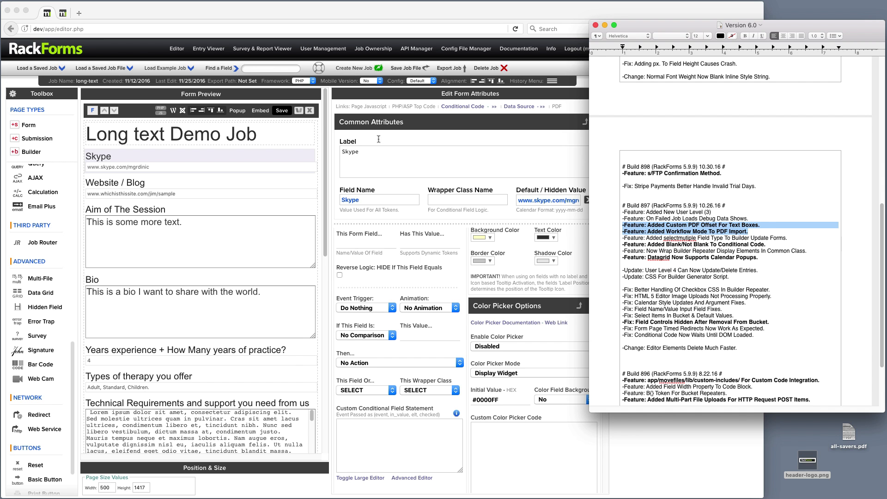
click(151, 111)
click(318, 69)
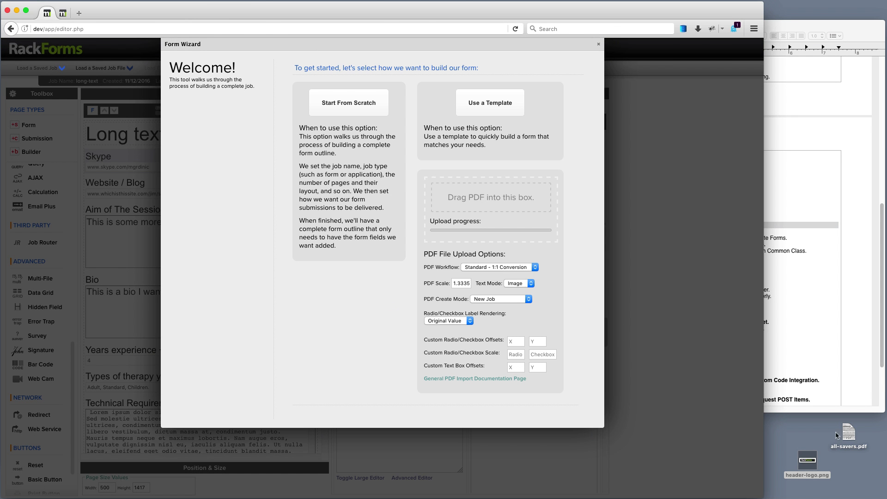
Open all-savers.pdf from the desktop, inspect its text fields and checkboxes, and close the document
double_click(837, 435)
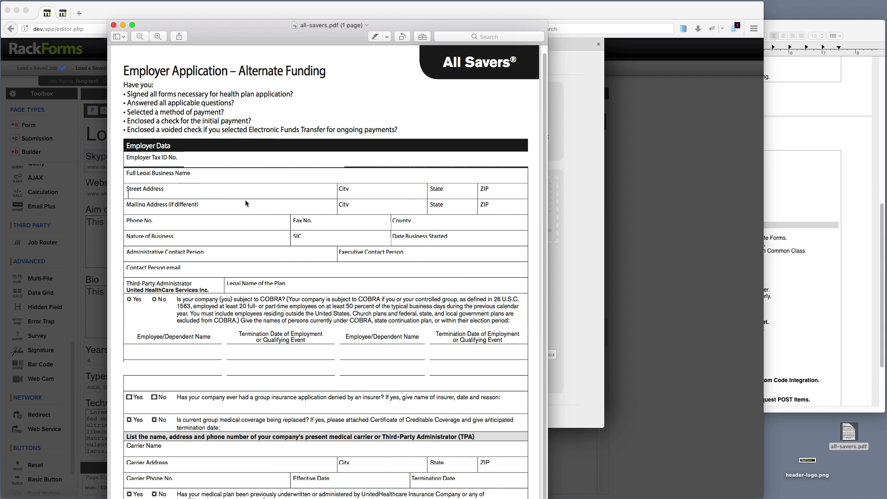
click(389, 194)
click(451, 196)
click(154, 398)
click(366, 191)
click(114, 25)
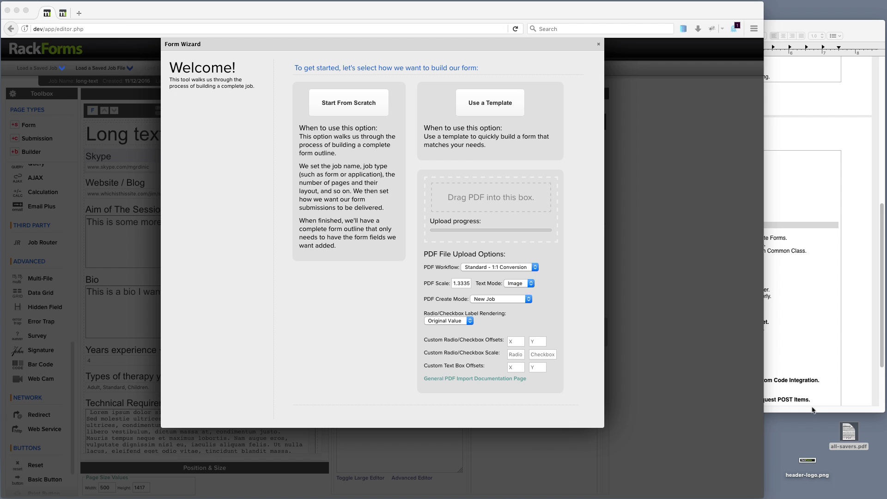
Set the PDF workflow to Mobile Ready in the Form Wizard and import all-savers.pdf from the desktop as a new job
click(534, 269)
click(520, 269)
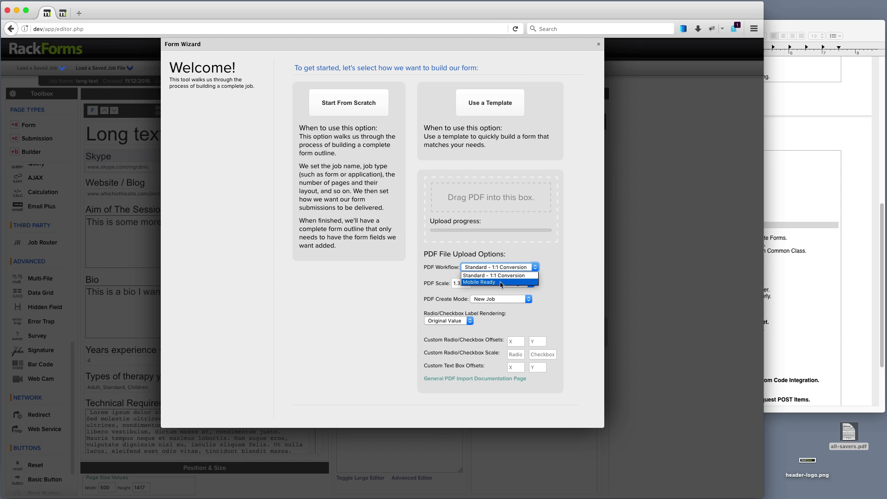
click(501, 283)
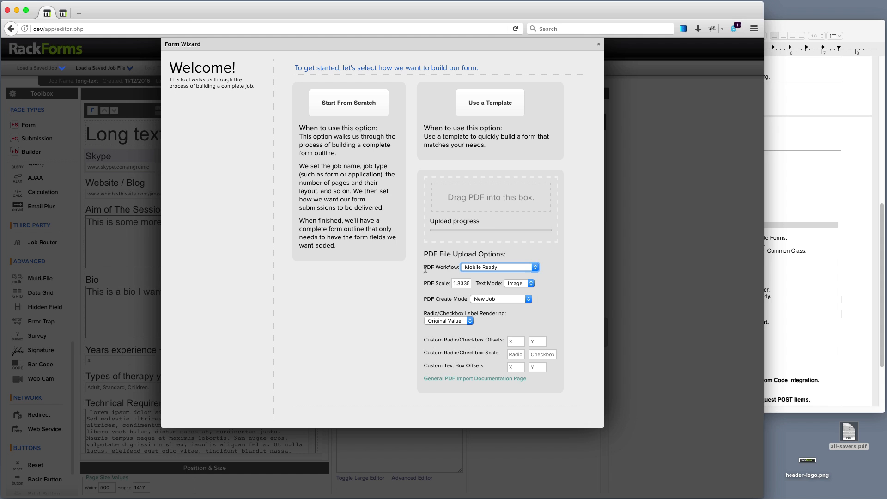
drag(840, 434, 514, 204)
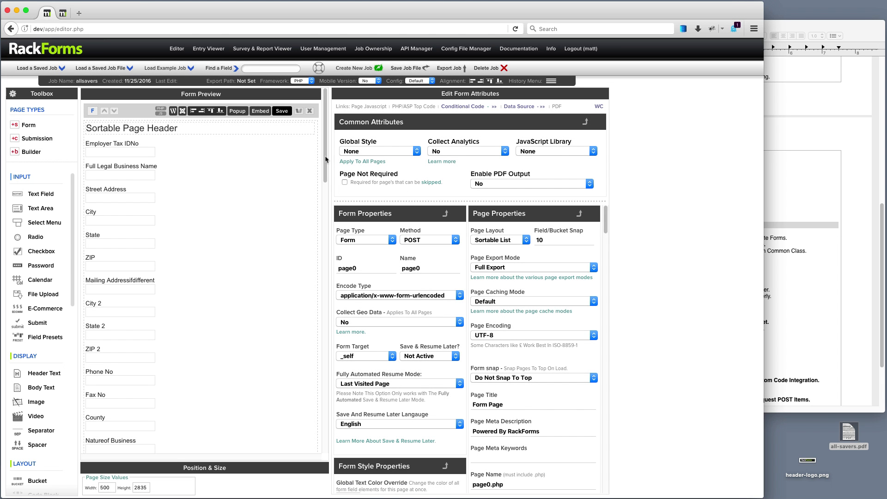
Examine the imported fields, selecting Employer Tax IDNo, Mailing Addressifdifferent and Full Legal Business Name and continuing down to the checkboxes
click(171, 140)
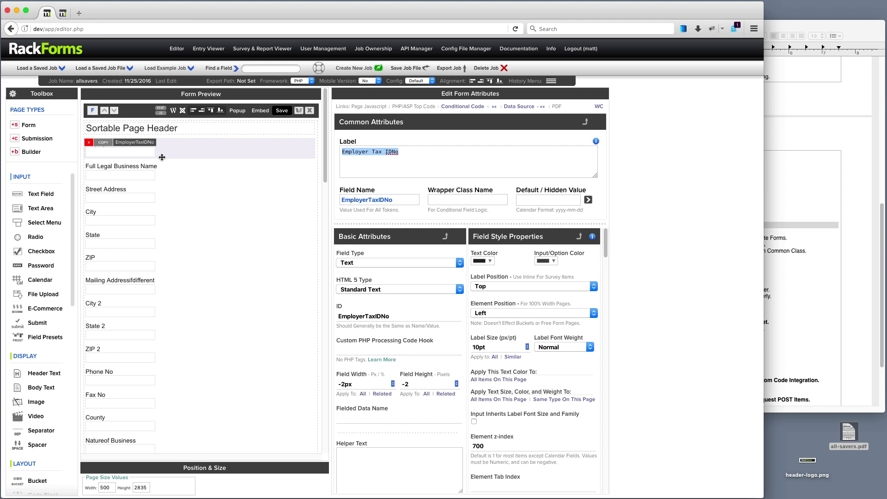
click(124, 281)
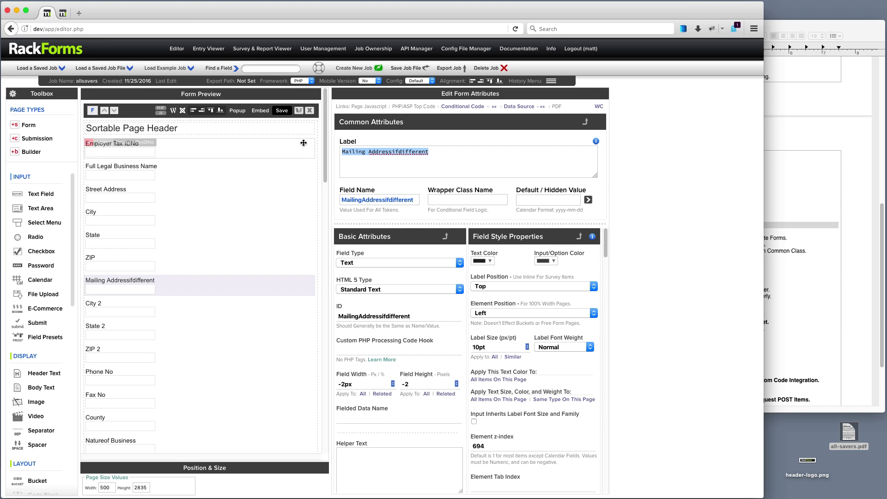
scroll(198, 198, down, 3)
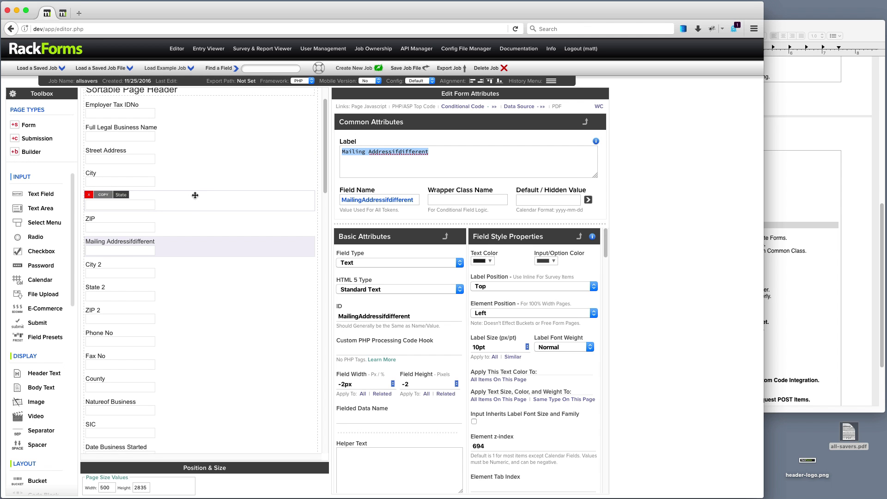
scroll(176, 146, up, 1)
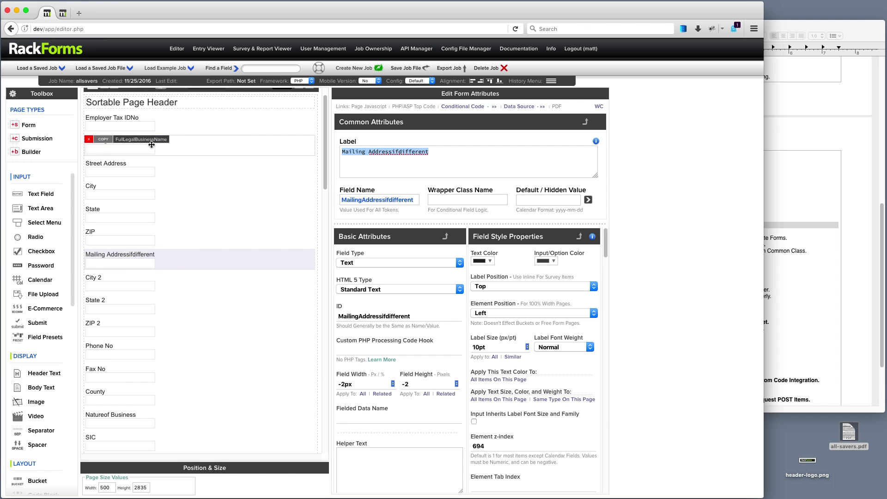
click(249, 137)
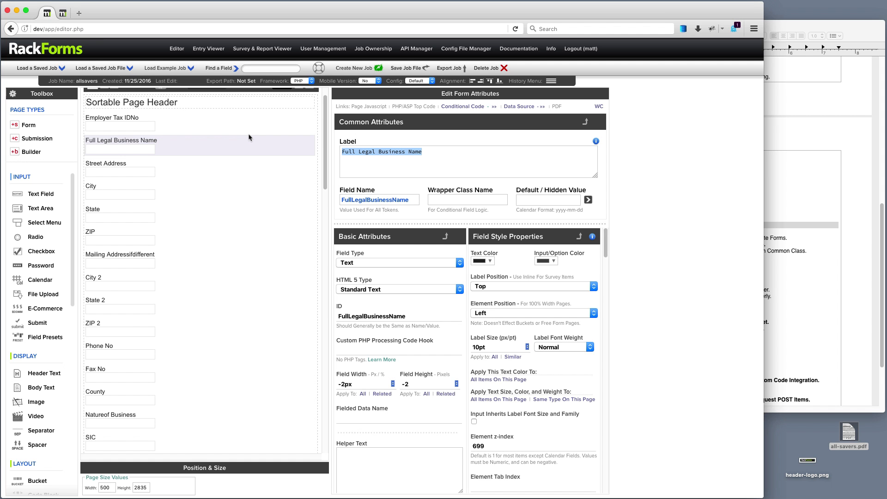
scroll(185, 283, down, 20)
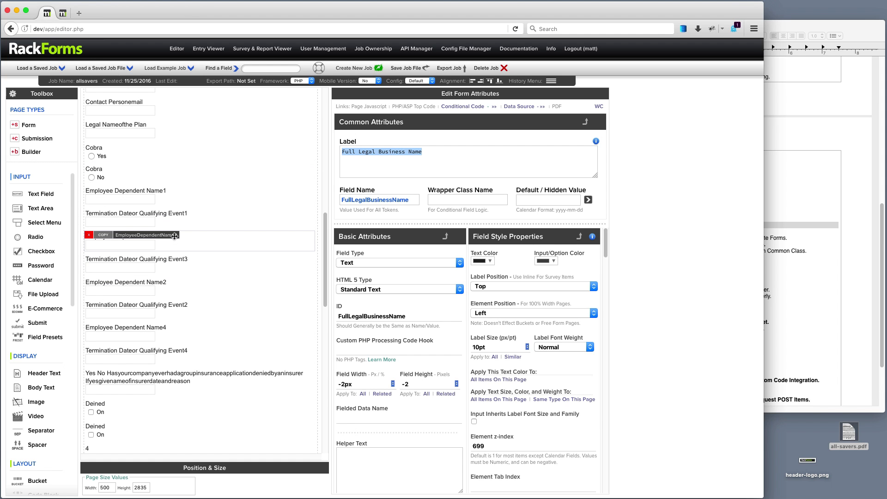
Shorten the label of the long "Yes No Hasyourcompanyever..." insurance question field to "Yes No"
click(188, 376)
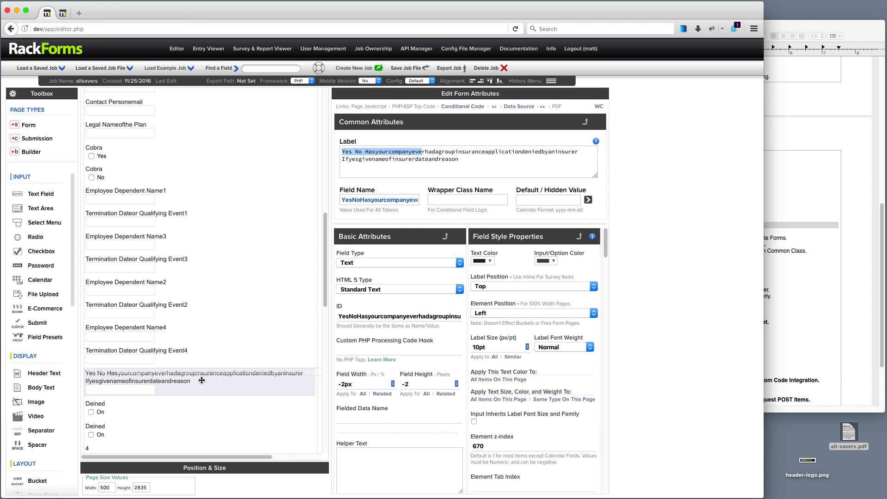
drag(480, 169, 317, 123)
click(458, 168)
shift+click(363, 151)
key(BackSpace)
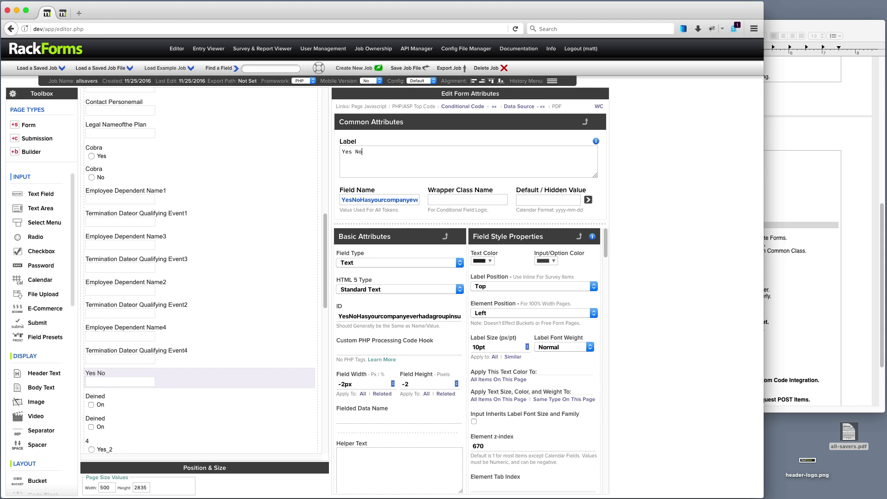
mouse_move(295, 200)
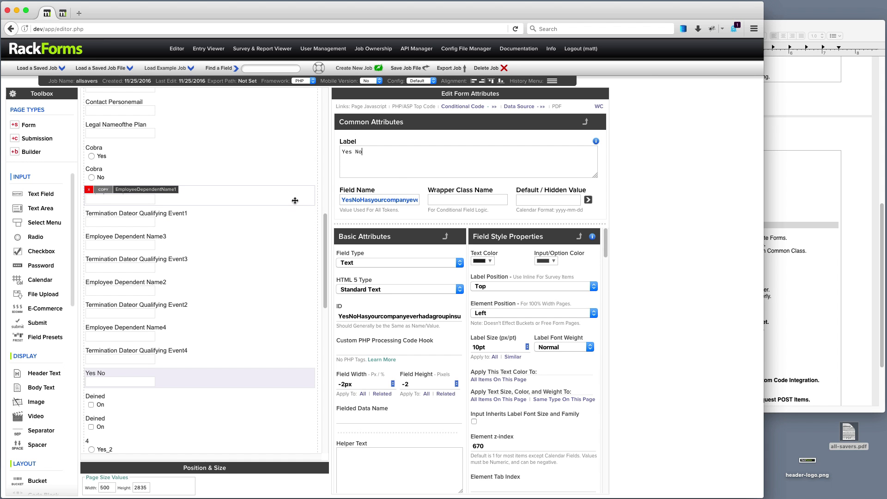
Import all-savers.pdf again through the Form Wizard with the Standard - 1:1 Conversion workflow and select its mailing address field
click(796, 164)
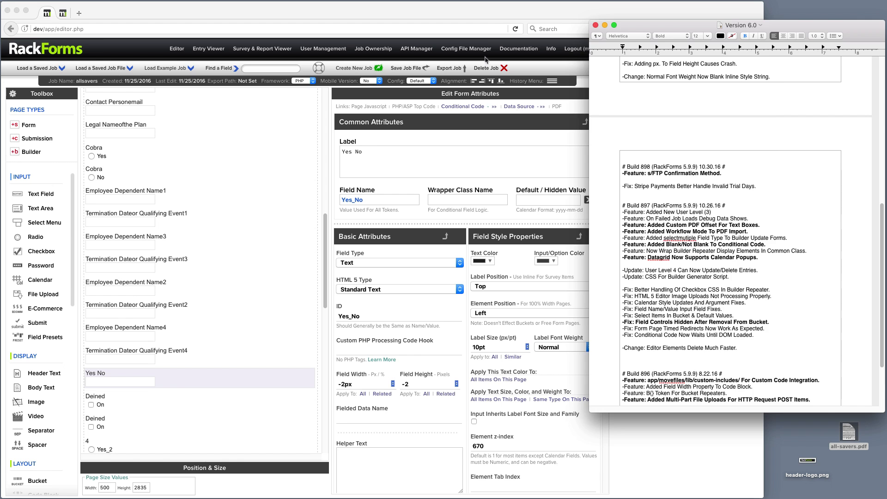
click(484, 27)
click(484, 27)
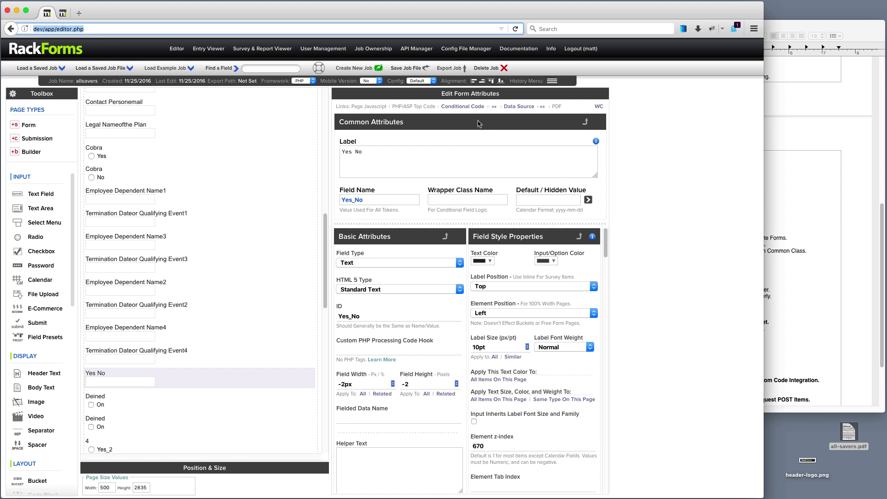
click(317, 68)
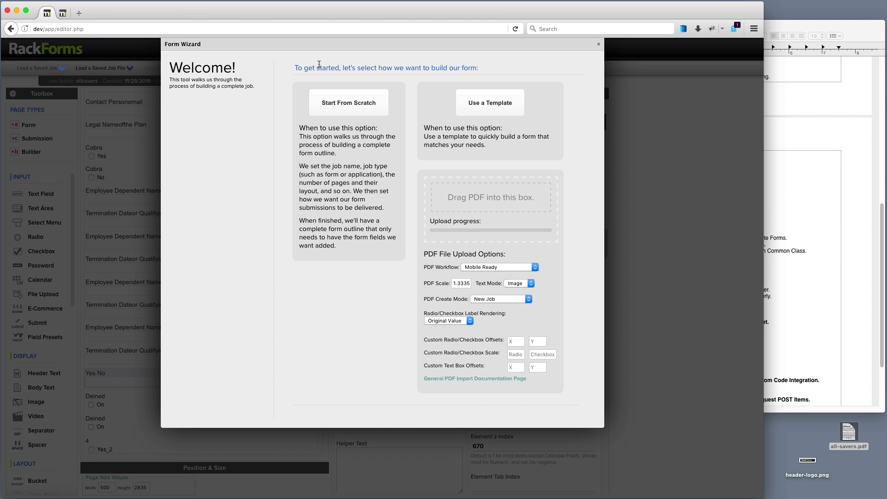
click(521, 343)
click(514, 267)
click(503, 277)
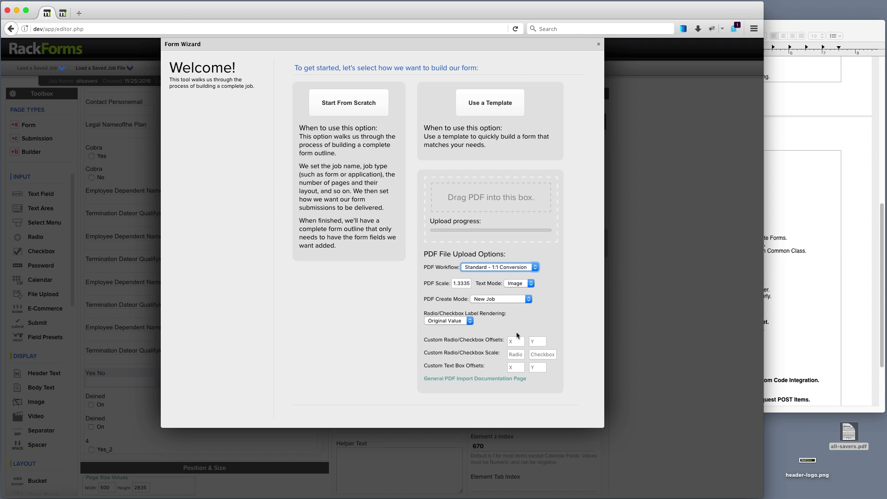
drag(848, 434, 518, 198)
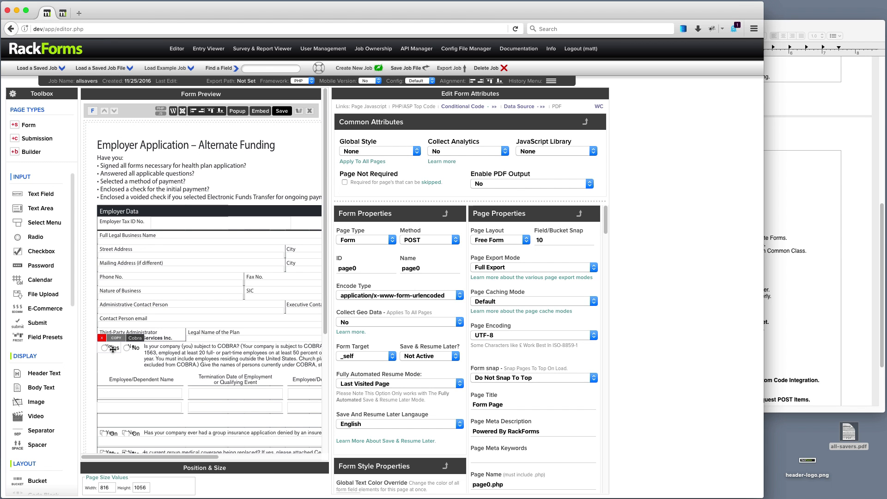
click(189, 269)
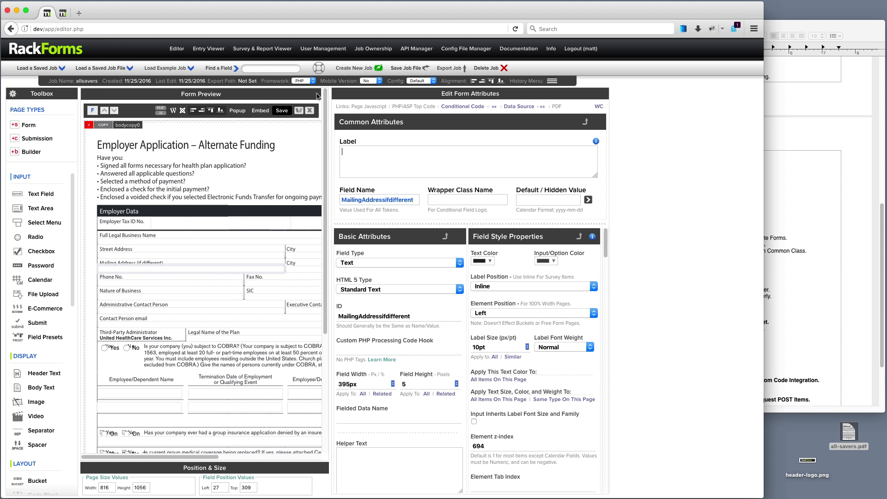
Set the custom text box Y offset to -2 in the Form Wizard and import all-savers.pdf again
click(317, 68)
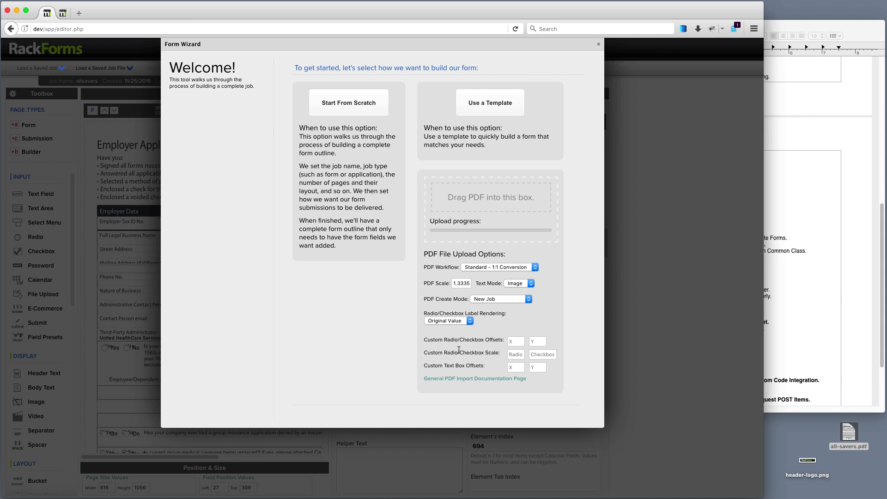
click(518, 368)
click(543, 367)
drag(841, 435, 491, 193)
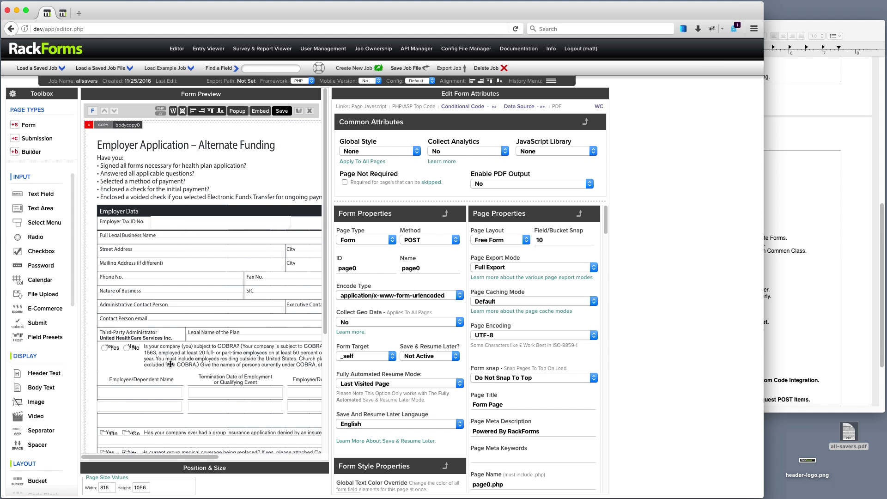
Nudge the Employer Tax ID No. text box down two pixels and select the page's body copy background
click(176, 223)
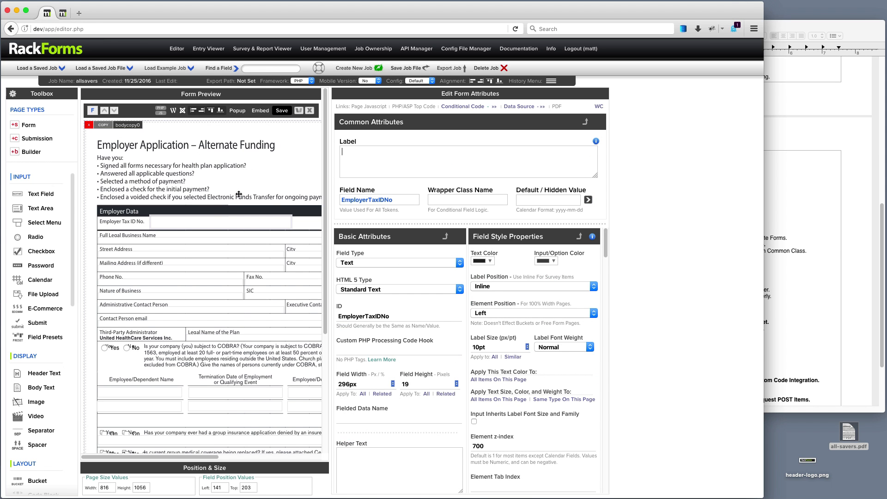
click(281, 202)
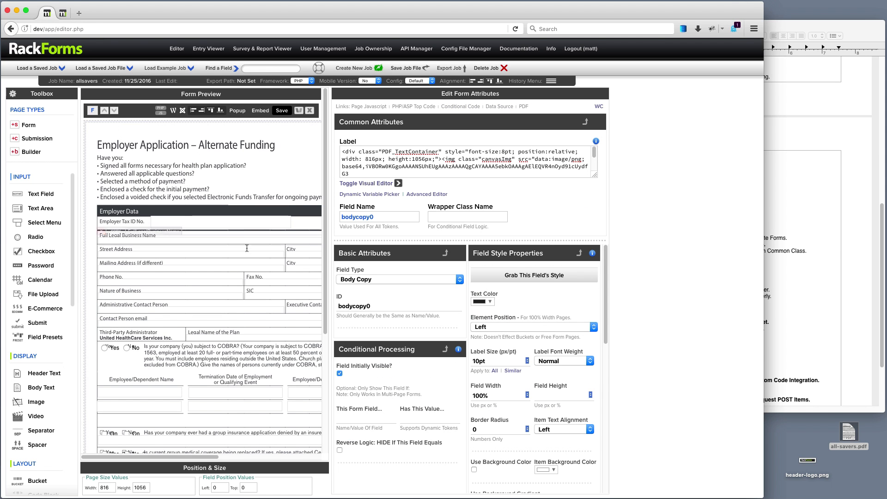
click(248, 227)
key(Down)
key(Down)
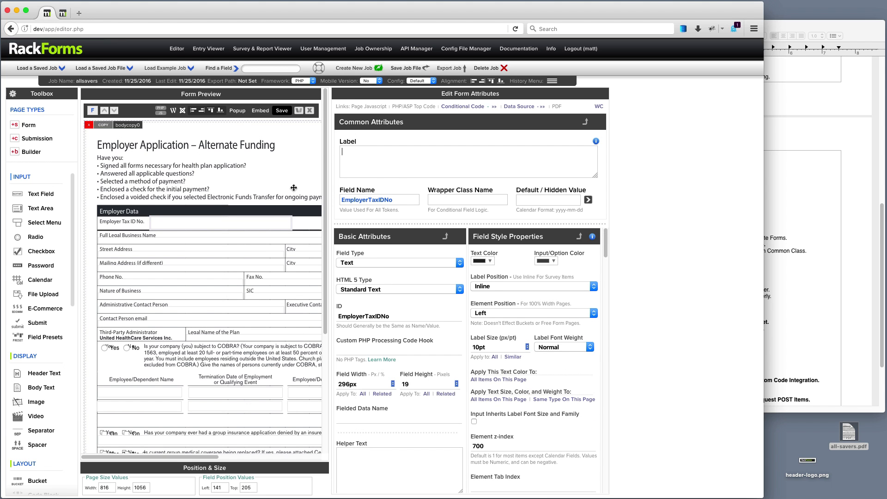
click(164, 384)
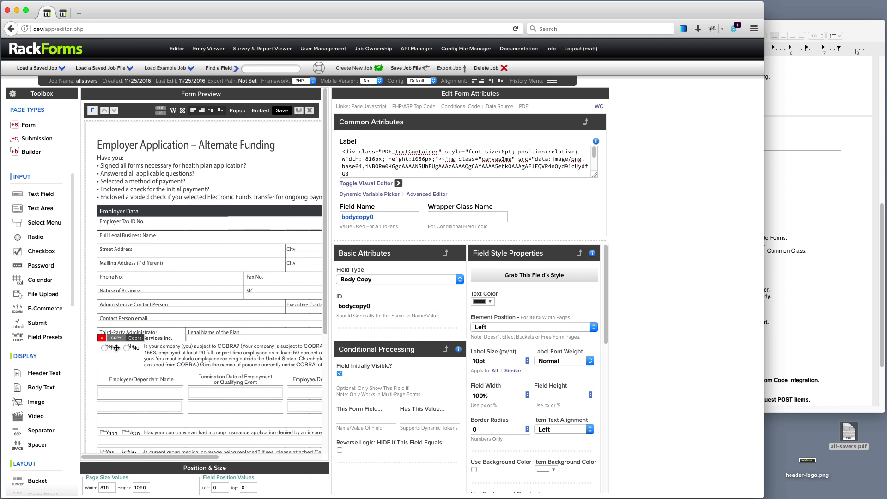
In the Form Wizard, set the radio/checkbox Y offset to -3 and label rendering to As Boolean, and import all-savers.pdf again
click(322, 71)
click(321, 71)
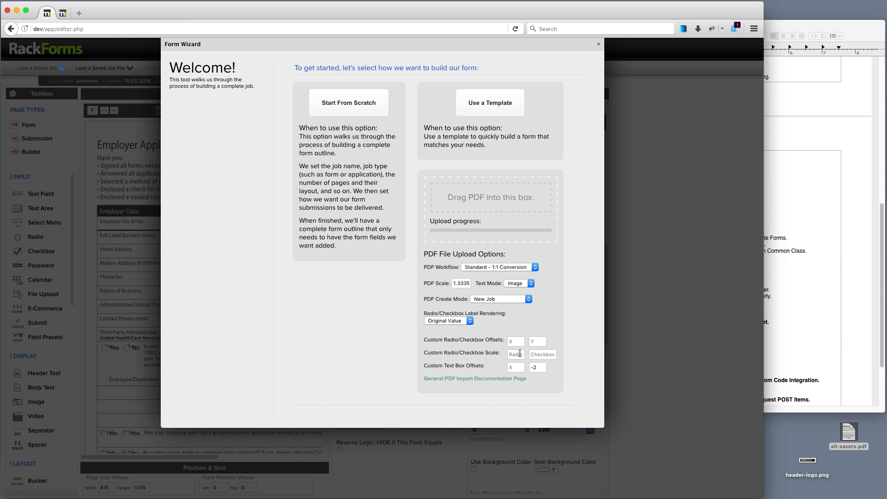
click(518, 353)
click(515, 341)
click(537, 342)
click(462, 322)
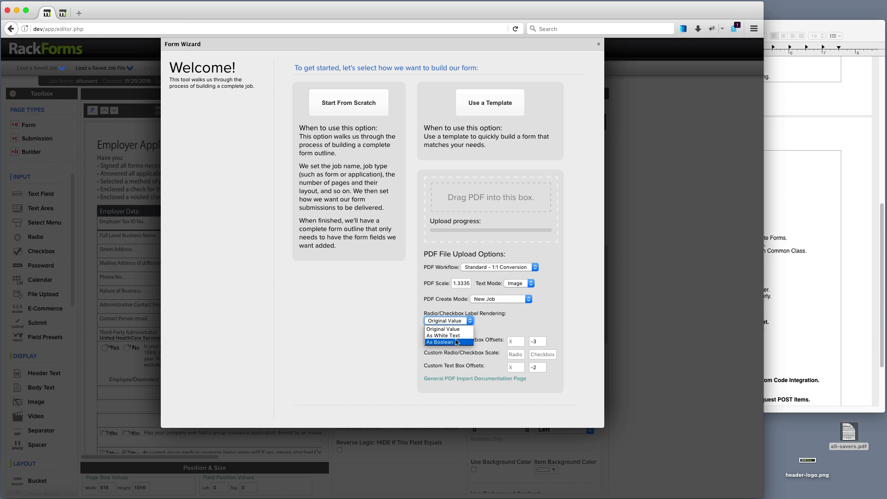
click(456, 342)
drag(855, 437, 512, 198)
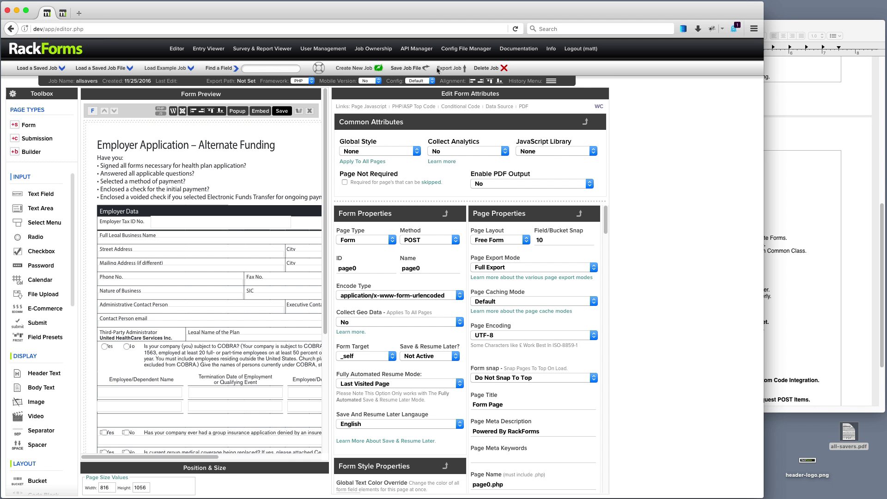
Import all-savers.pdf again through the Form Wizard with the existing offsets and look over the imported form
click(345, 69)
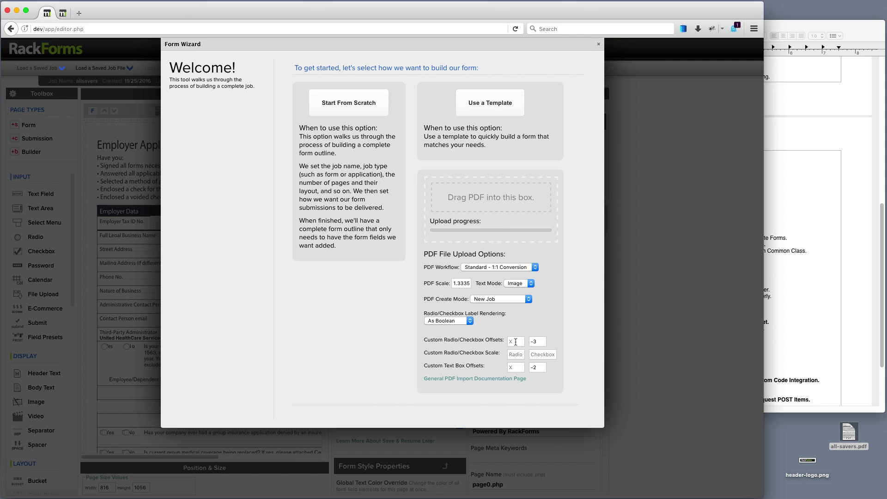
click(516, 342)
drag(848, 431, 498, 194)
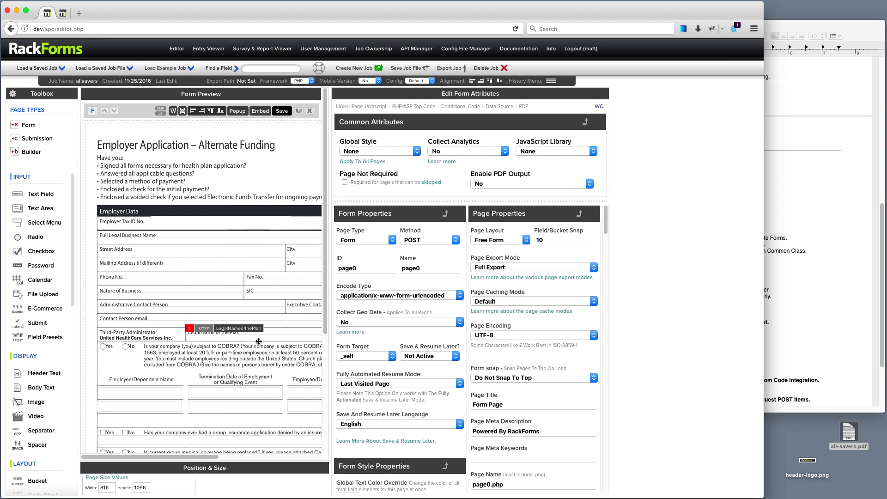
scroll(185, 370, down, 3)
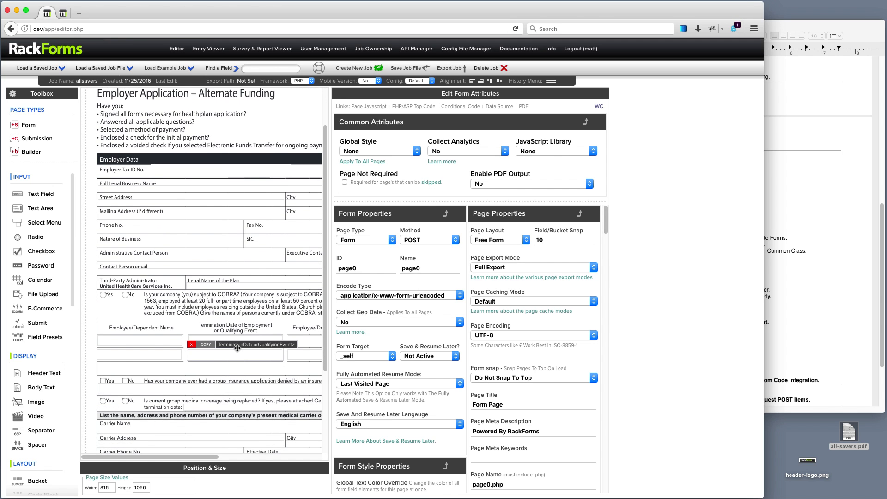
scroll(236, 215, up, 3)
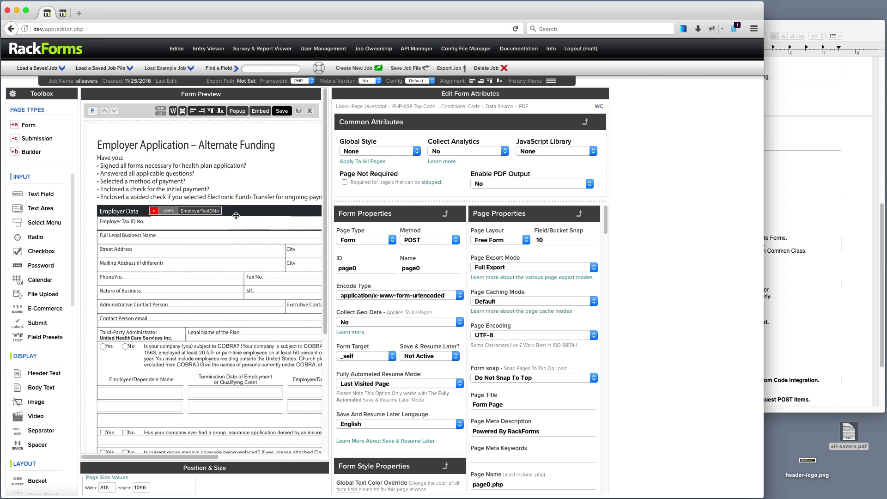
In the Version 6.0 release notes, highlight the custom PDF offset and workflow mode features, followed by the s/FTP Confirmation Method feature
click(786, 148)
drag(760, 231, 594, 225)
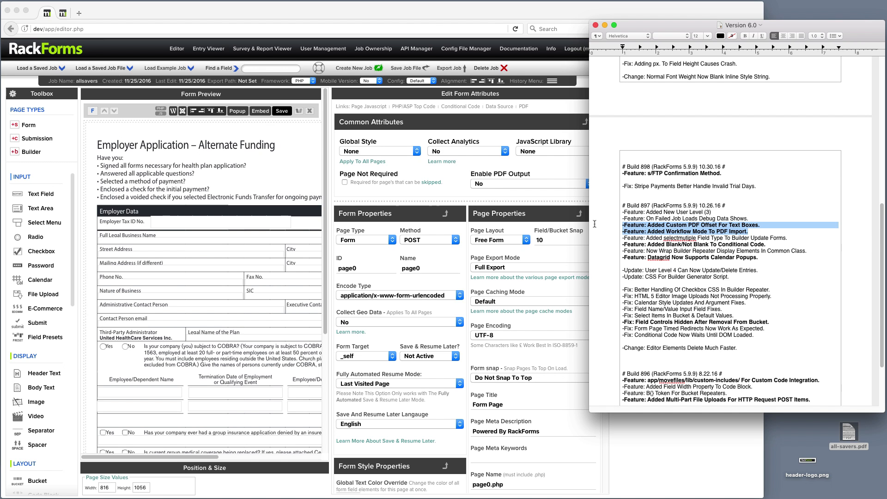
drag(720, 175, 596, 171)
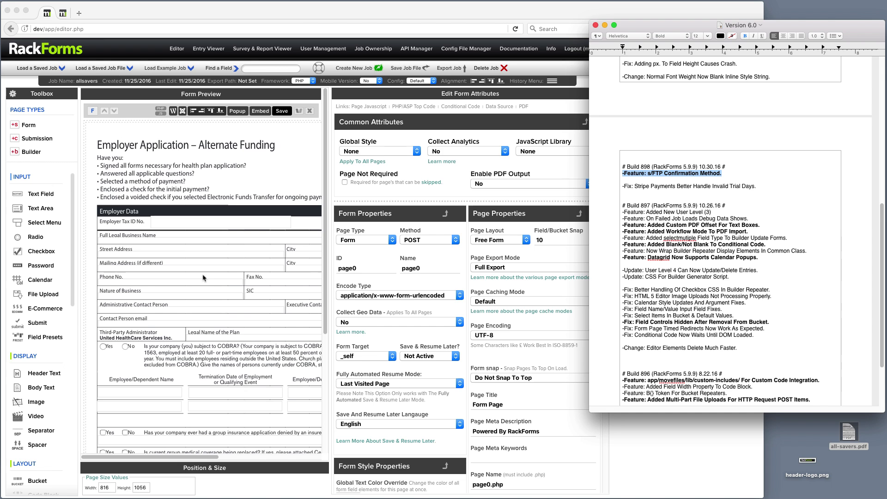
scroll(704, 240, up, 5)
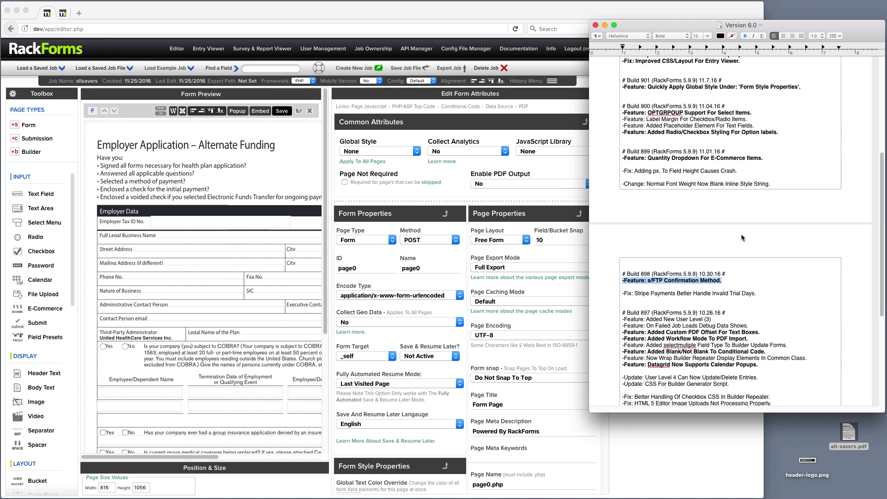
drag(735, 293, 596, 290)
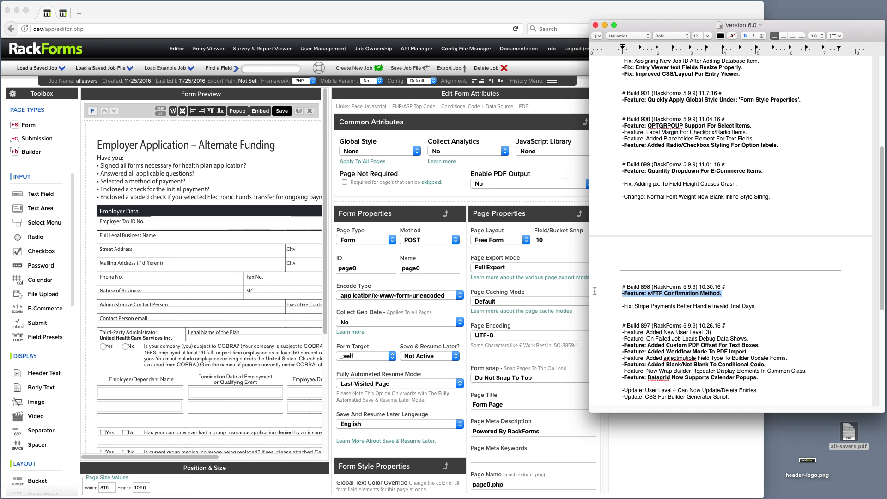
drag(739, 293, 610, 294)
Switch to the RackForms editor, add a submission page to the allsavers job and place an S/FTP module on it
scroll(41, 369, down, 10)
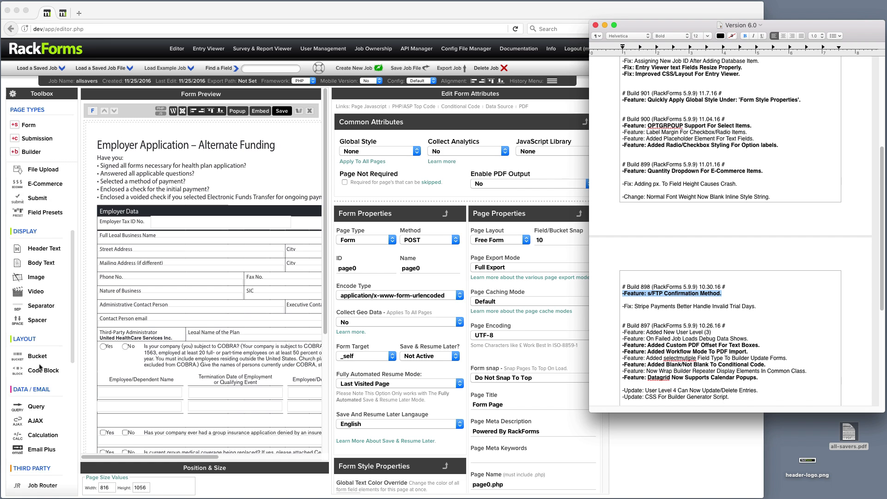
click(124, 214)
scroll(219, 331, down, 5)
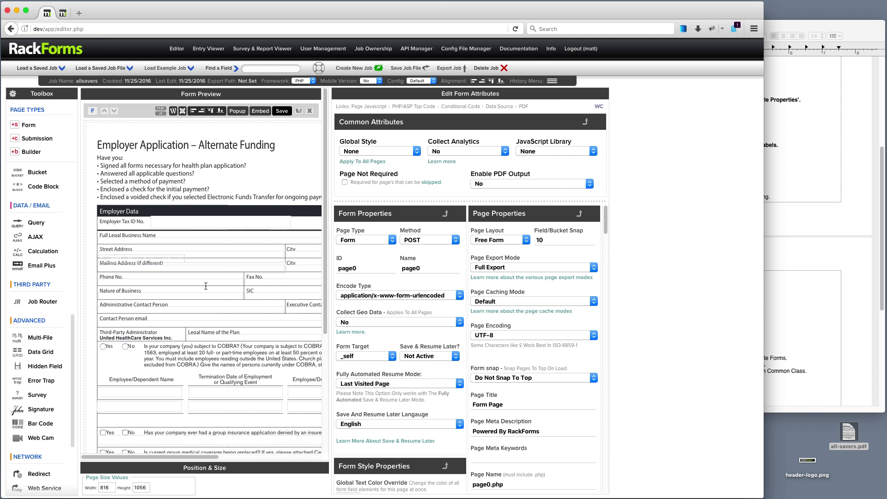
scroll(162, 147, up, 4)
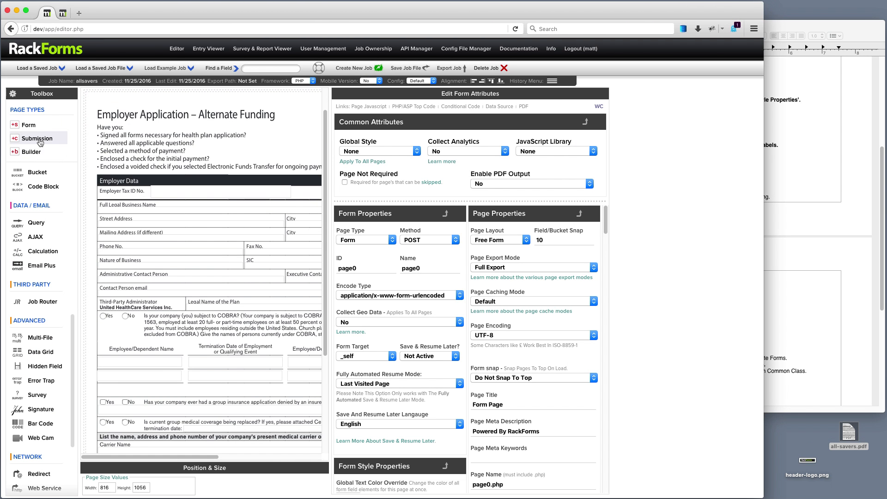
click(37, 138)
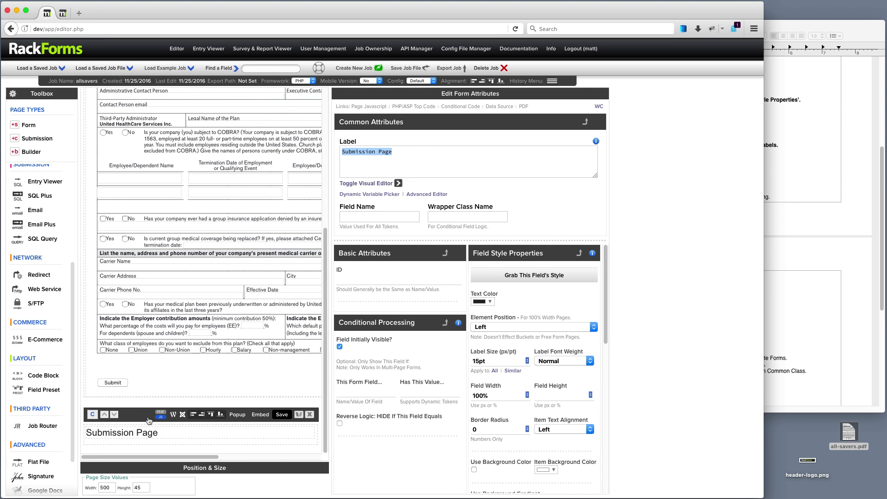
click(36, 304)
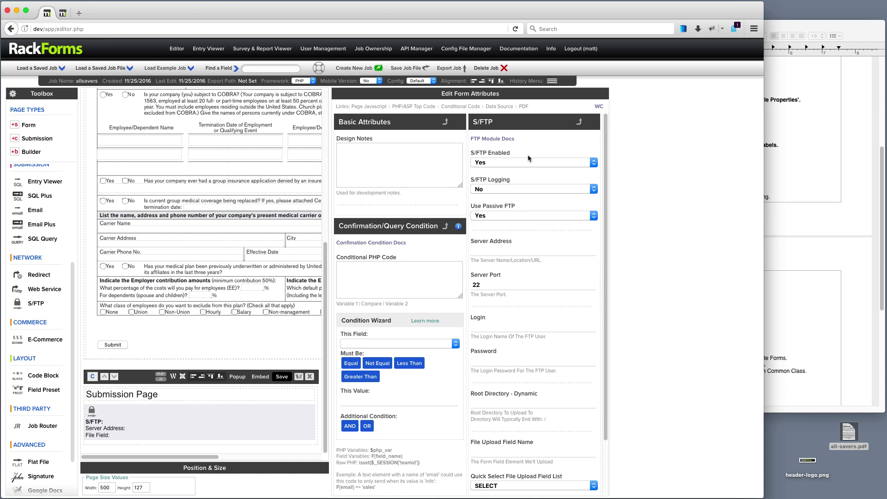
Review the S/FTP module's enabled setting, server port, login fields and file upload field choices without changing them
click(519, 163)
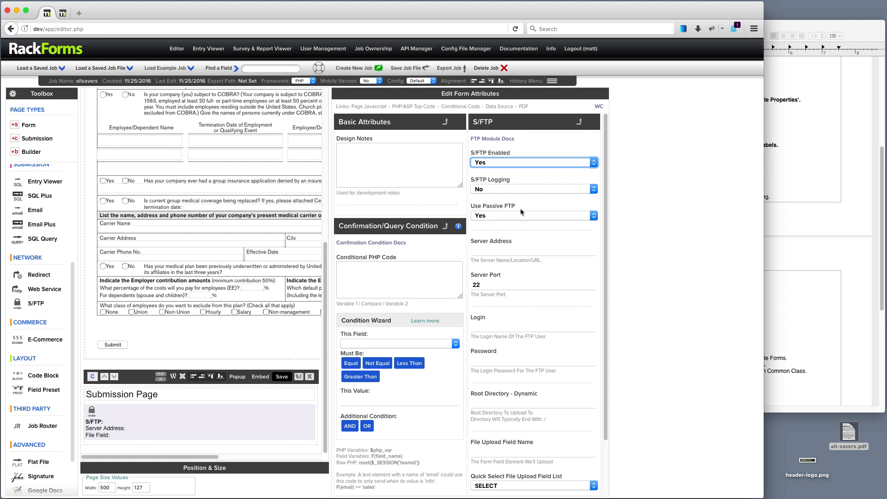
click(497, 285)
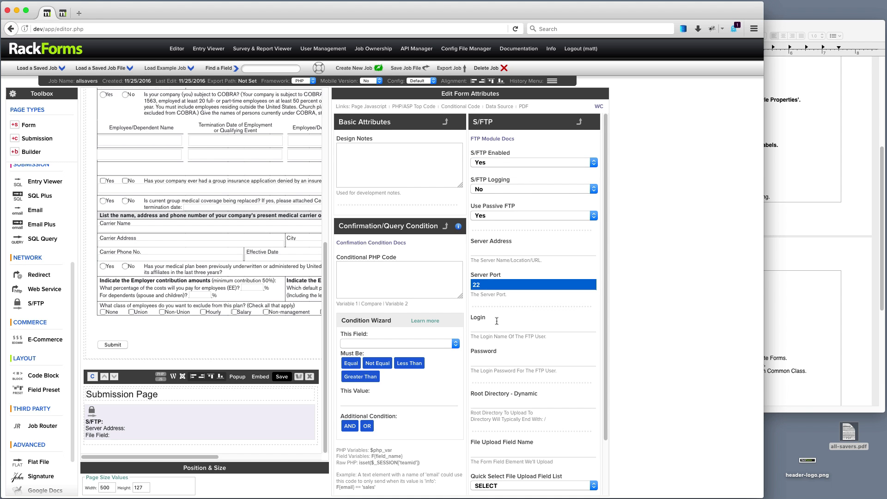
scroll(522, 401, down, 3)
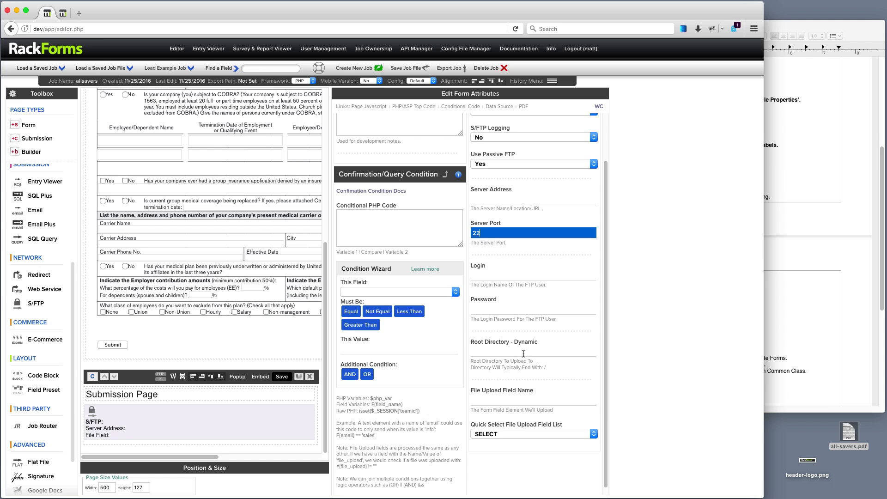
click(525, 434)
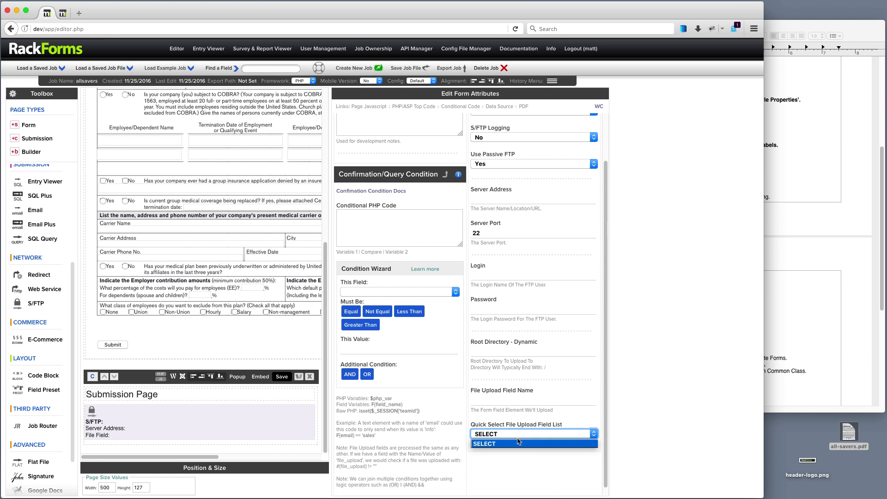
click(520, 442)
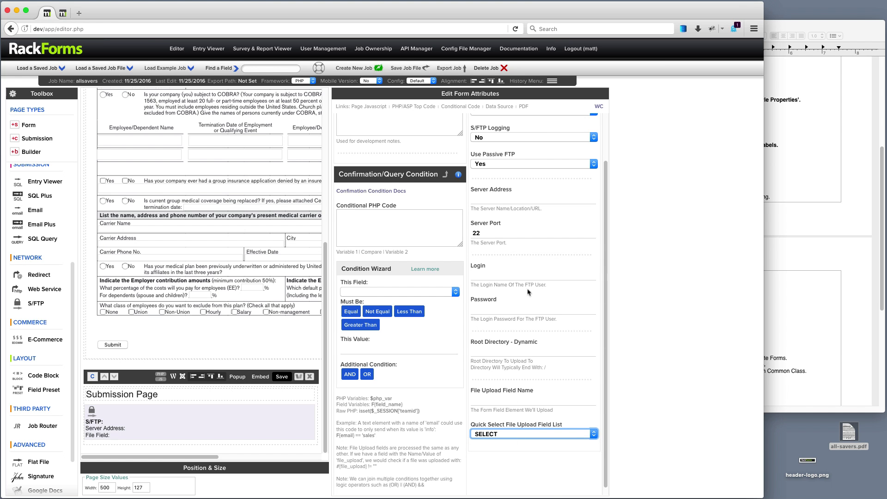
scroll(529, 292, up, 3)
Return to the Version 6.0 release notes and highlight the Build 899 feature Quantity Dropdown For E-Commerce Items
click(814, 183)
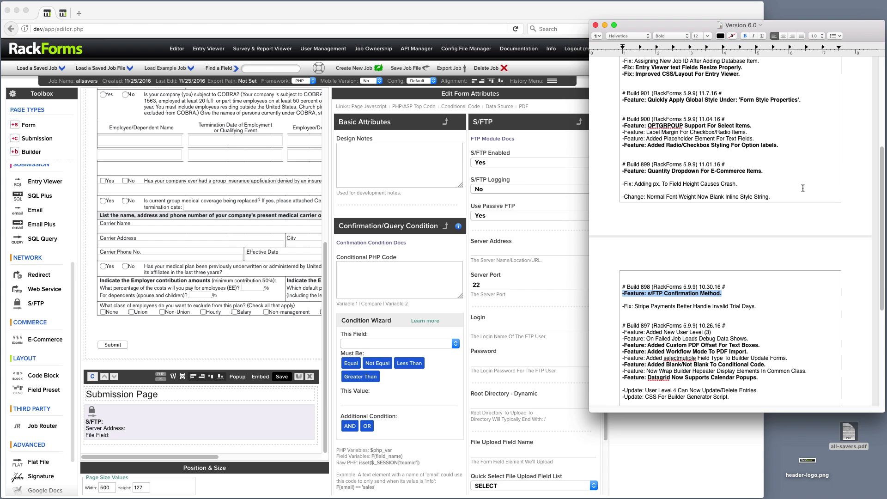
scroll(53, 380, down, 2)
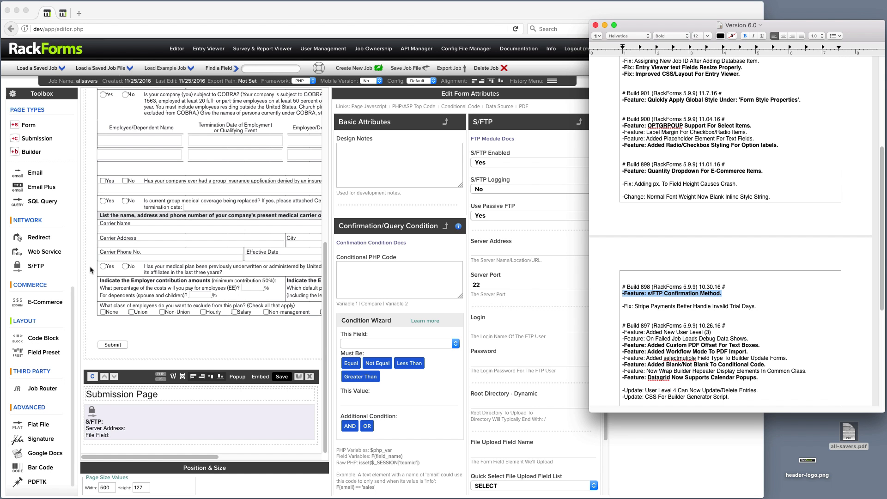
scroll(753, 250, up, 5)
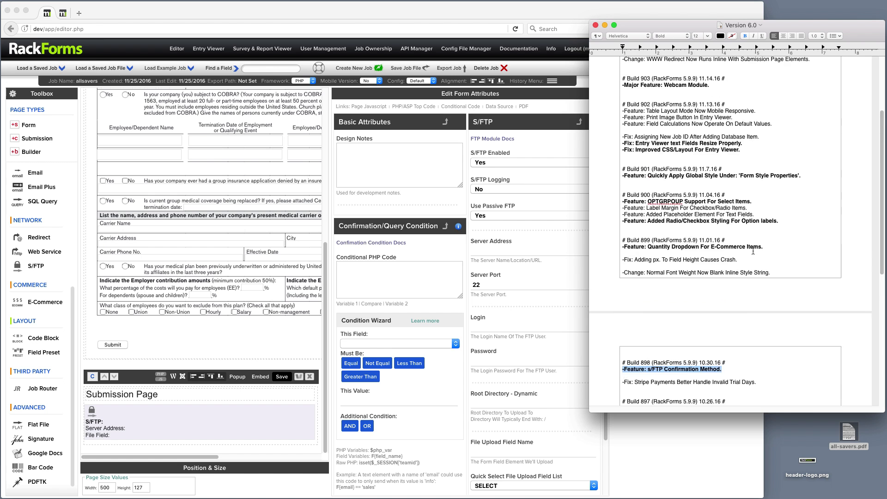
scroll(751, 251, up, 3)
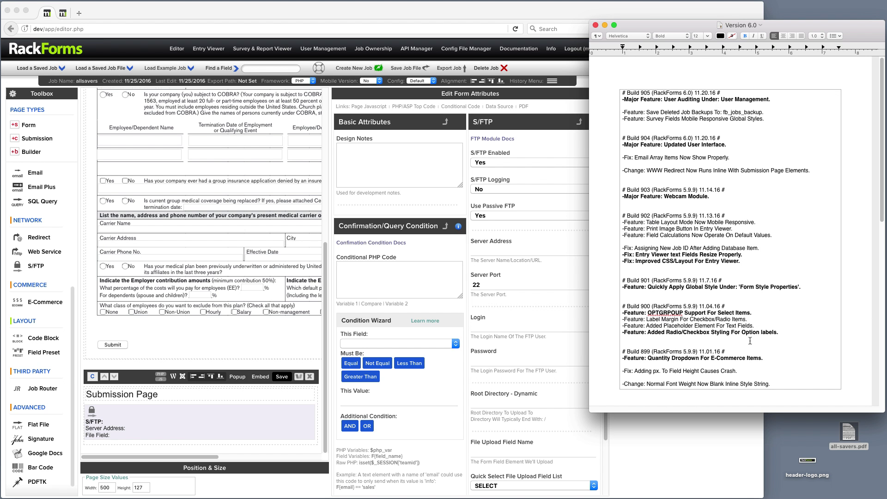
drag(770, 357, 596, 360)
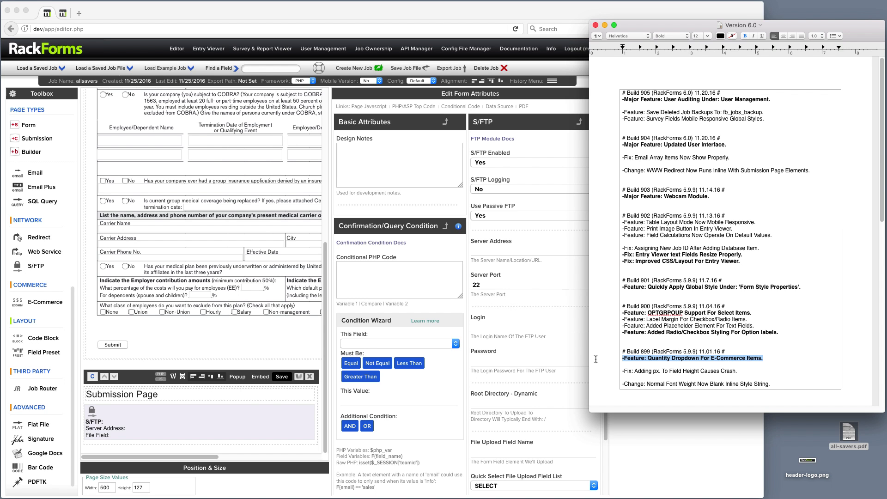
Add an E-Commerce item to the form page and move it just above the Submit button, at left 150 and top 980
click(261, 294)
click(230, 285)
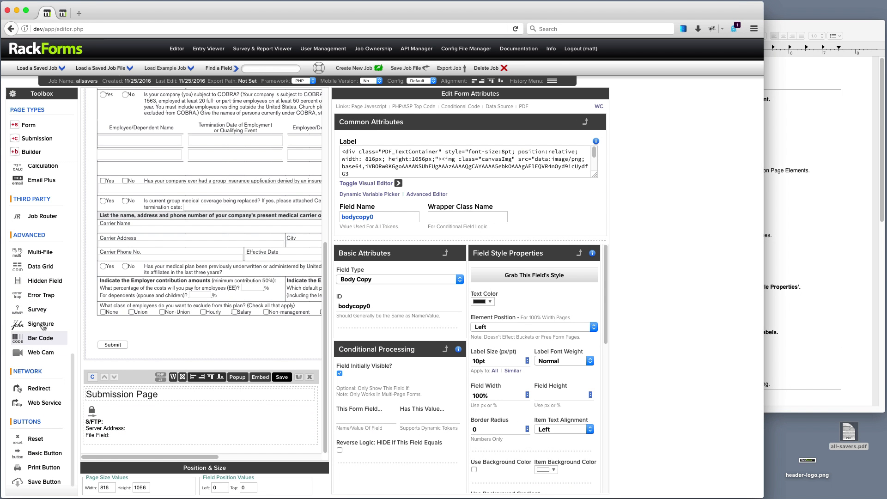
scroll(48, 322, up, 10)
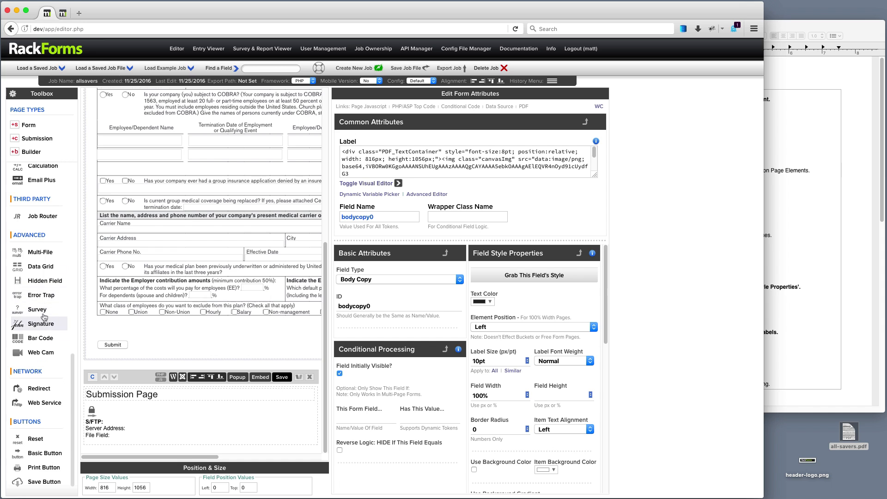
scroll(58, 334, up, 5)
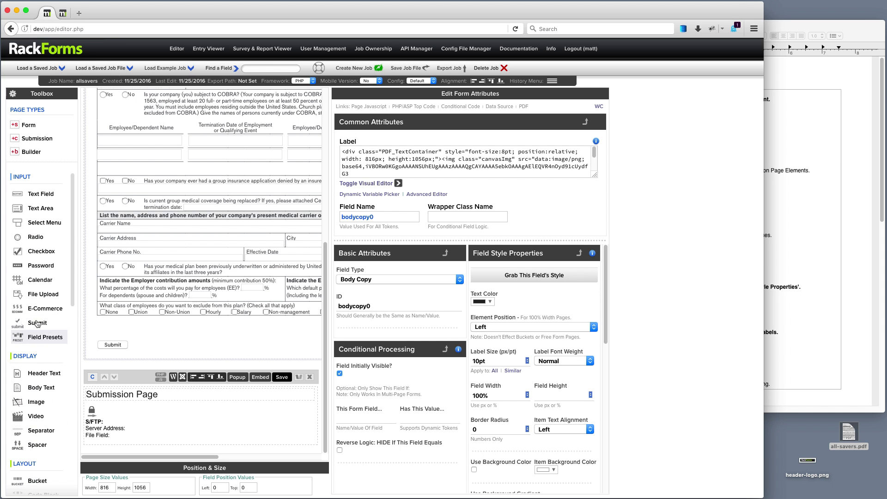
click(42, 314)
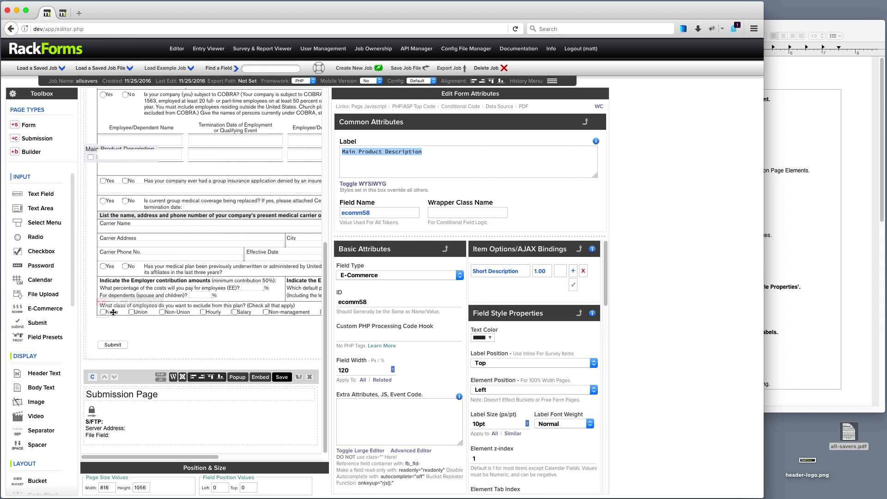
drag(89, 155, 164, 327)
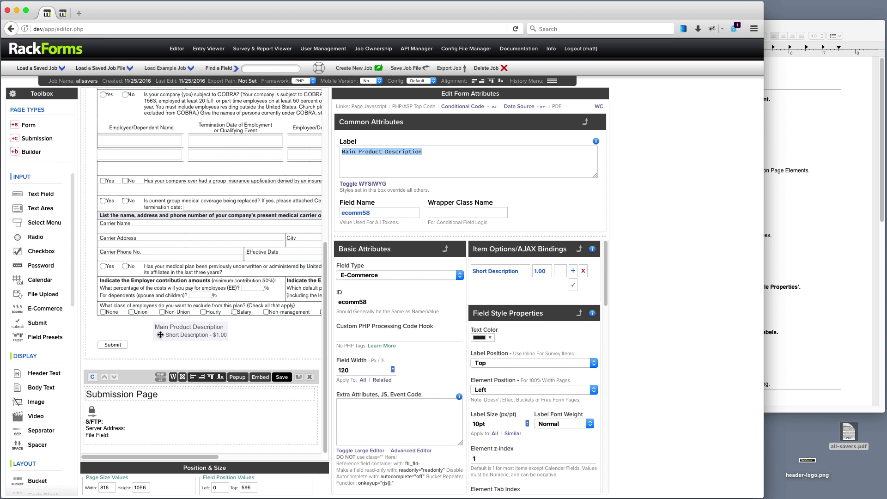
Examine the E-Commerce item's Quantity Dropdown, Quantity Label and Max Quantity options without changing them
scroll(546, 364, down, 5)
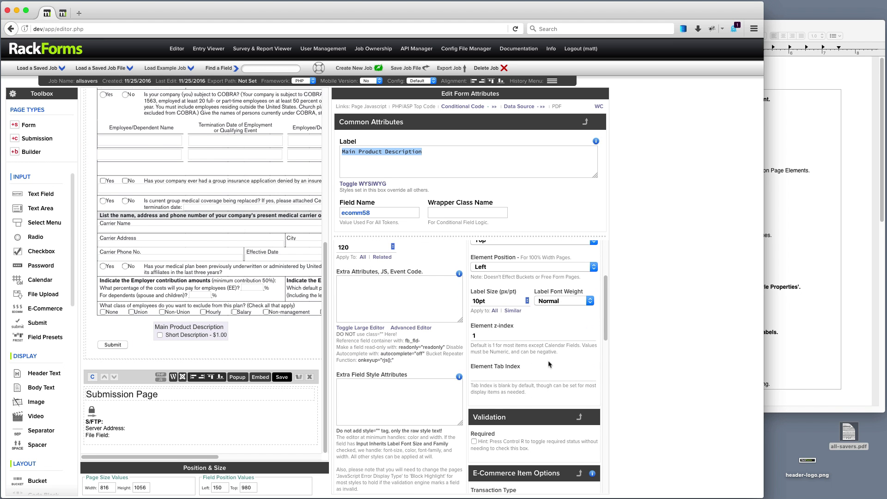
scroll(547, 366, down, 10)
scroll(551, 368, down, 3)
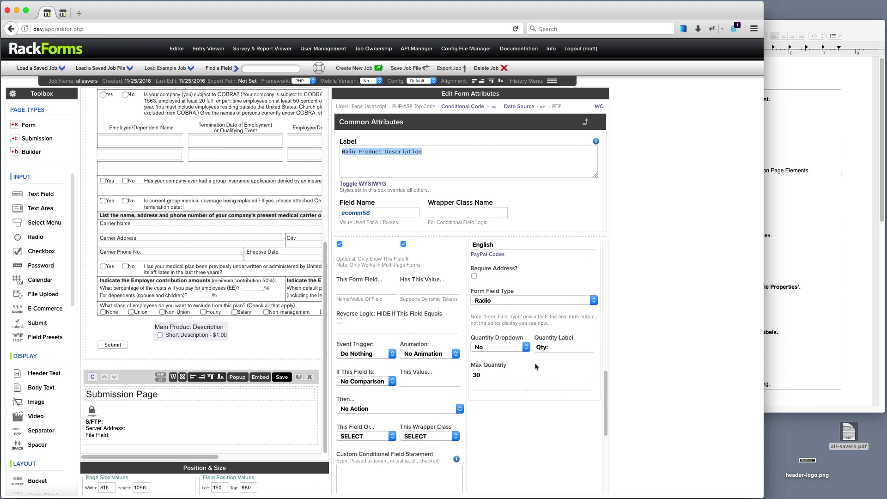
click(511, 347)
click(512, 337)
click(552, 348)
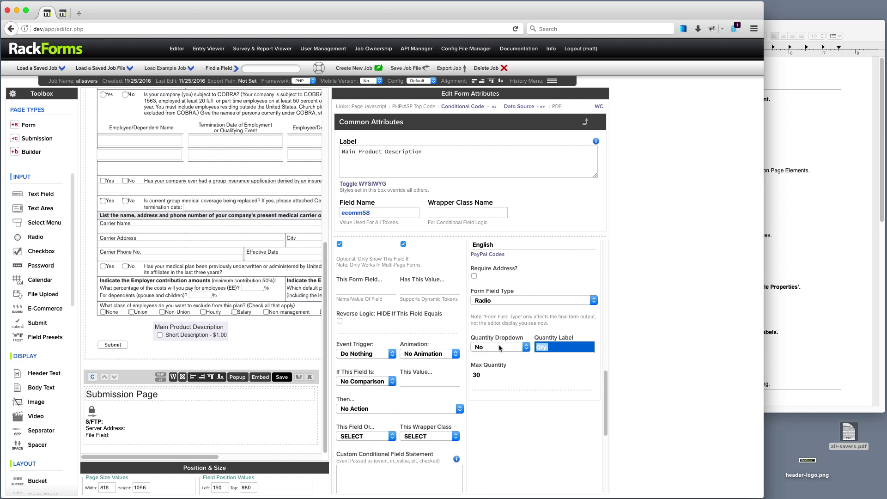
click(482, 374)
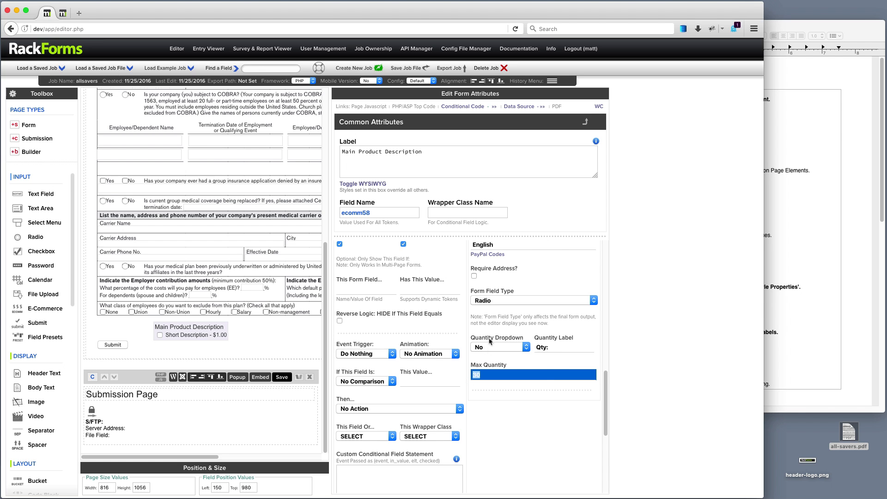
In the Build 900 release notes, highlight the text field placeholder and radio/checkbox option label styling features
click(789, 225)
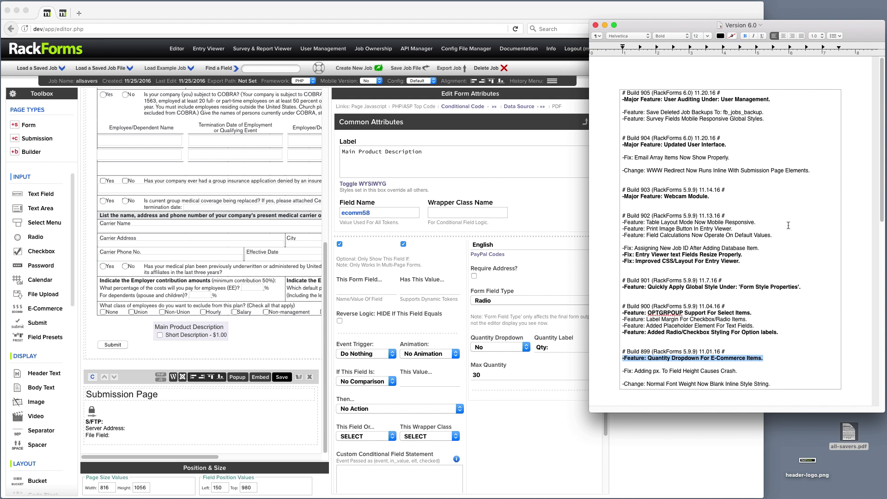
drag(779, 333, 619, 326)
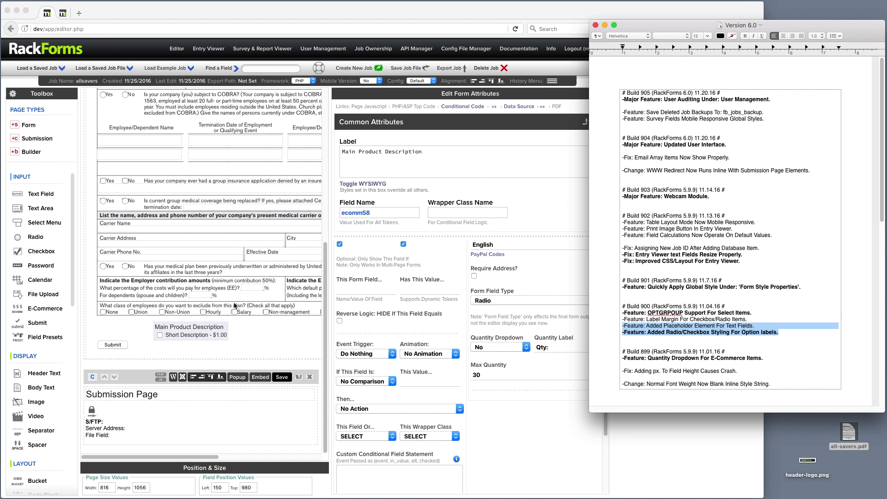
scroll(219, 319, up, 8)
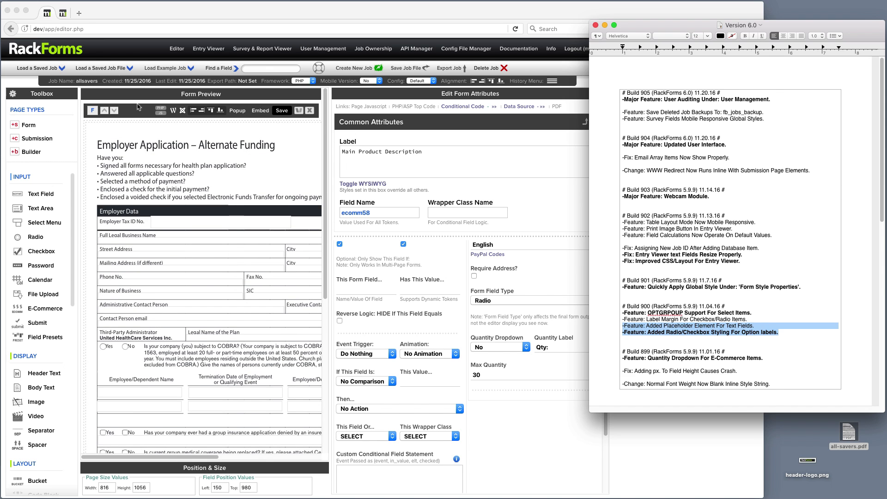
Delete the job's existing form and submission pages and add a new blank form page
click(138, 107)
click(310, 111)
key(Return)
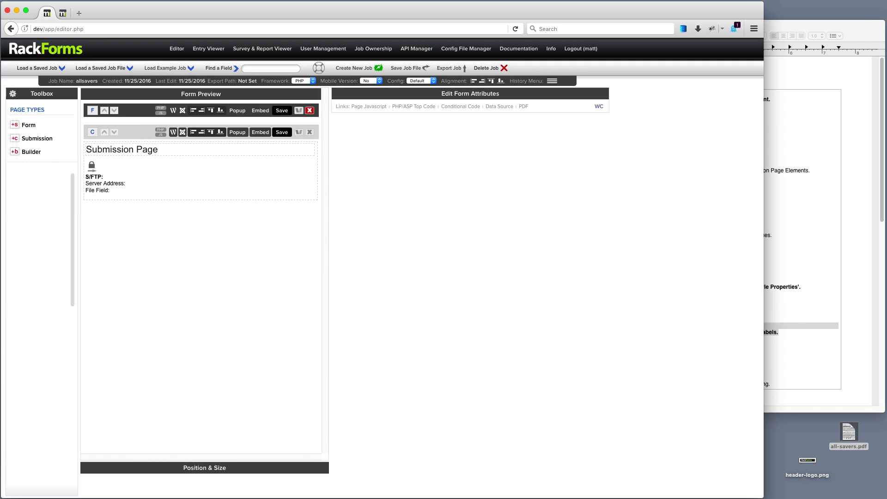
click(310, 110)
click(430, 224)
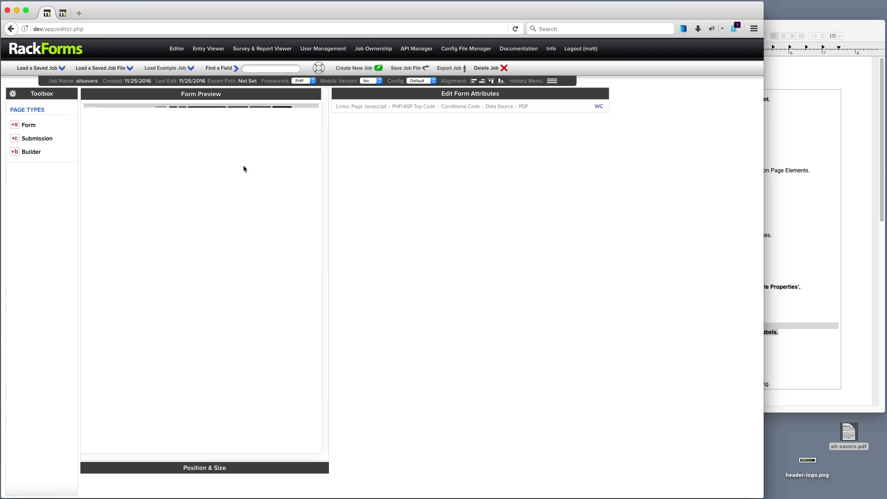
click(30, 125)
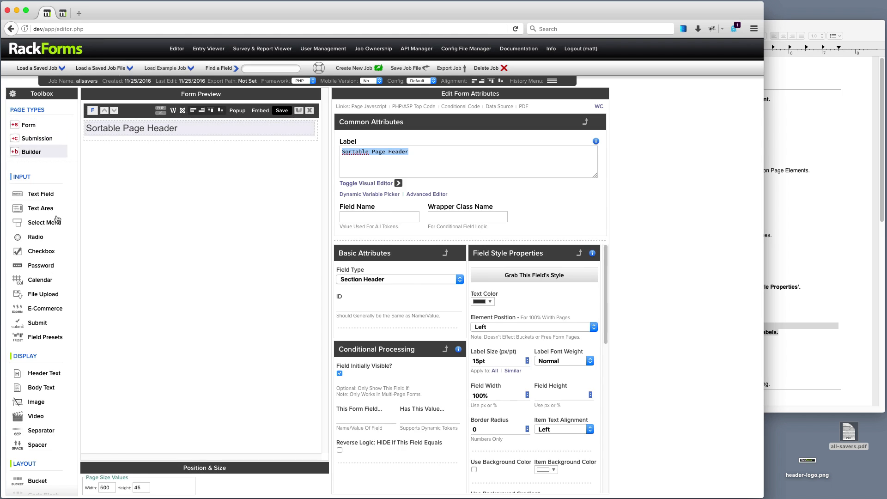
Add a radio group to the form page and set its label size to 37pt and option font size to 28
click(36, 237)
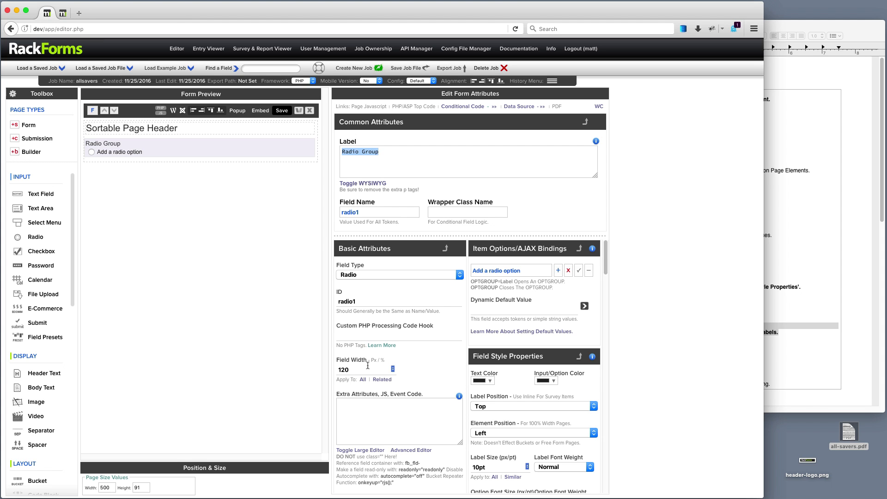
right_click(348, 166)
click(499, 459)
drag(499, 465, 514, 450)
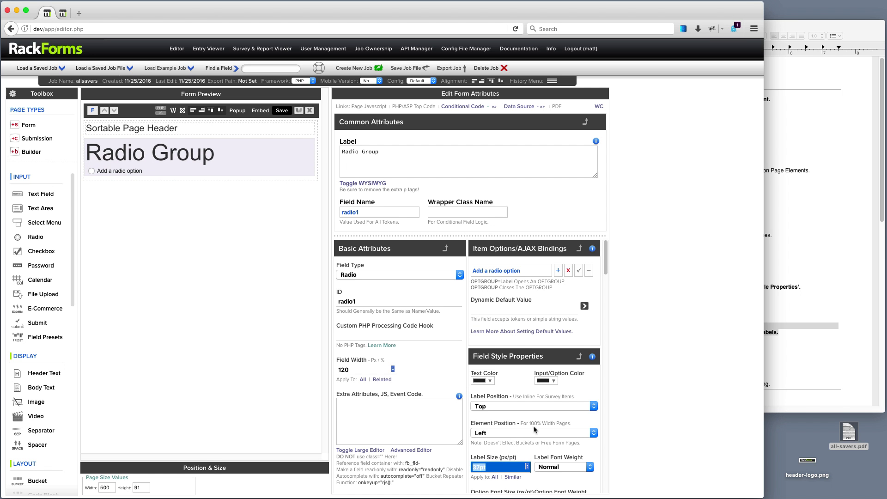
scroll(536, 430, down, 3)
drag(498, 392, 505, 372)
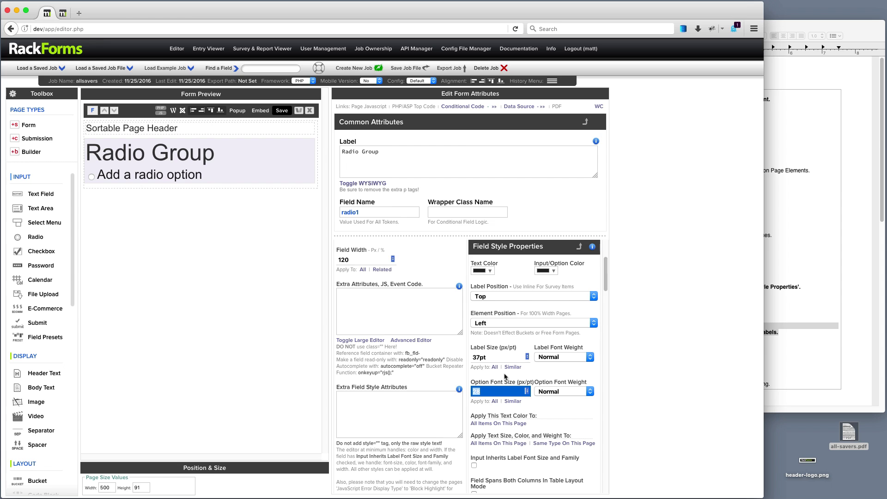
Try the Bold option font weight on the radio group and return it to Normal
click(567, 395)
click(561, 411)
click(565, 395)
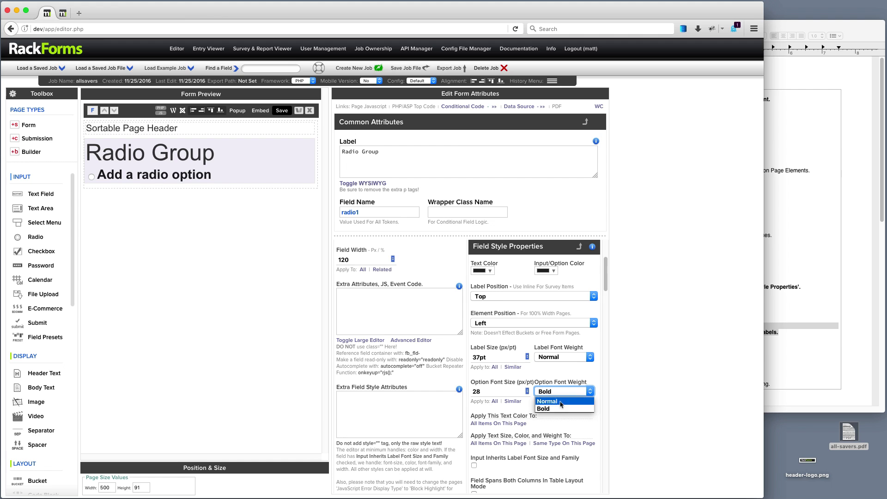
click(561, 398)
click(283, 111)
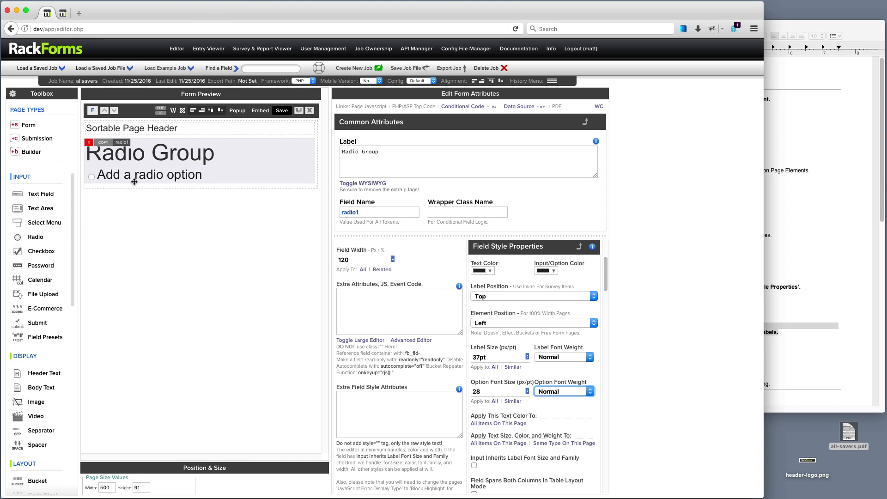
Return to the Version 6.0 release notes and highlight the Build 900 OPTGROUP support feature for select items
click(792, 208)
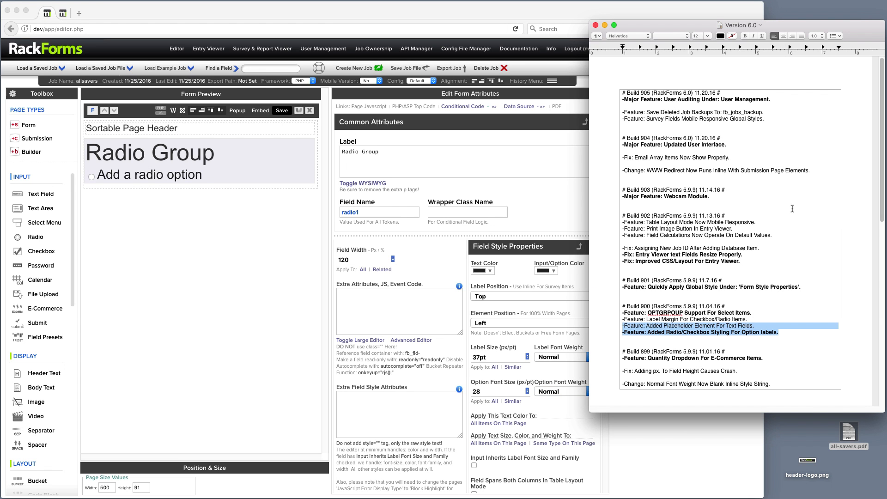
drag(752, 313, 598, 309)
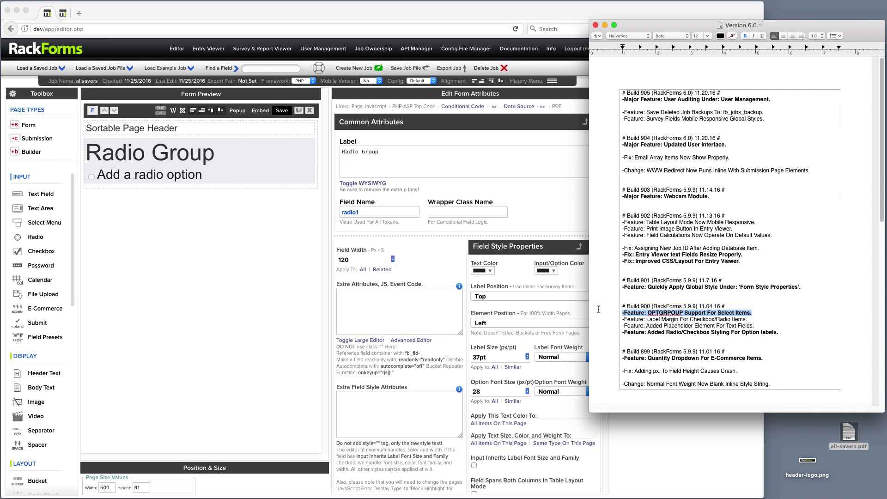
double_click(655, 313)
Add a select menu to the form page in RackForms and change its first option to OPTGROUP=Names
click(222, 231)
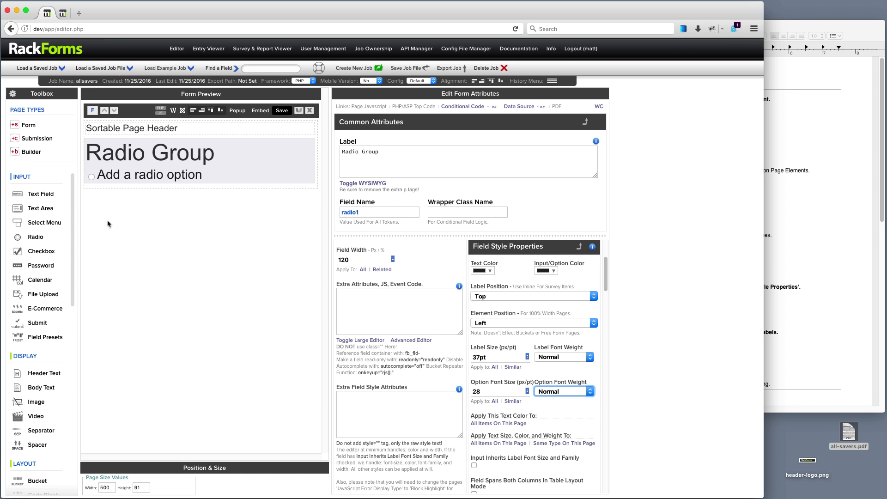
click(44, 222)
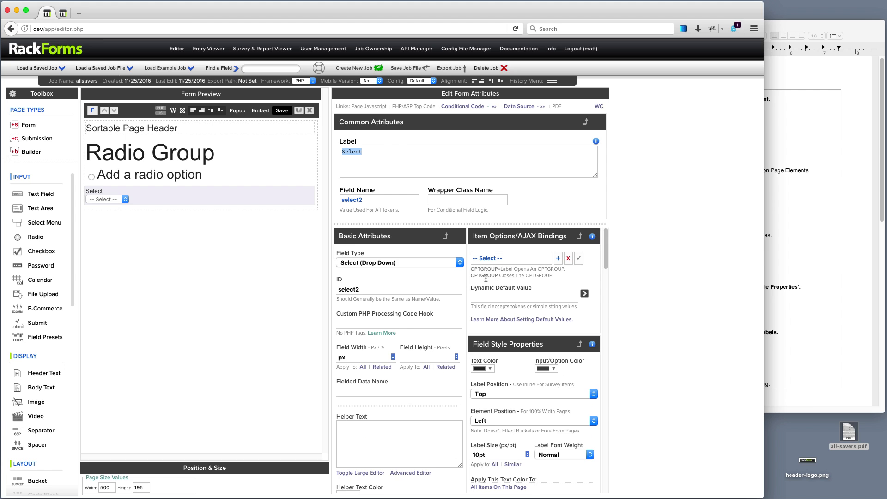
drag(513, 268, 471, 270)
key(super+c)
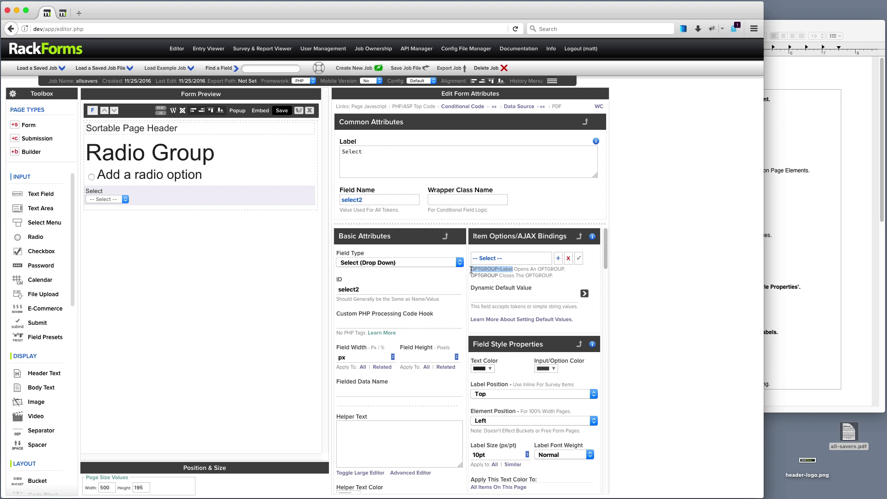
click(520, 259)
key(super+v)
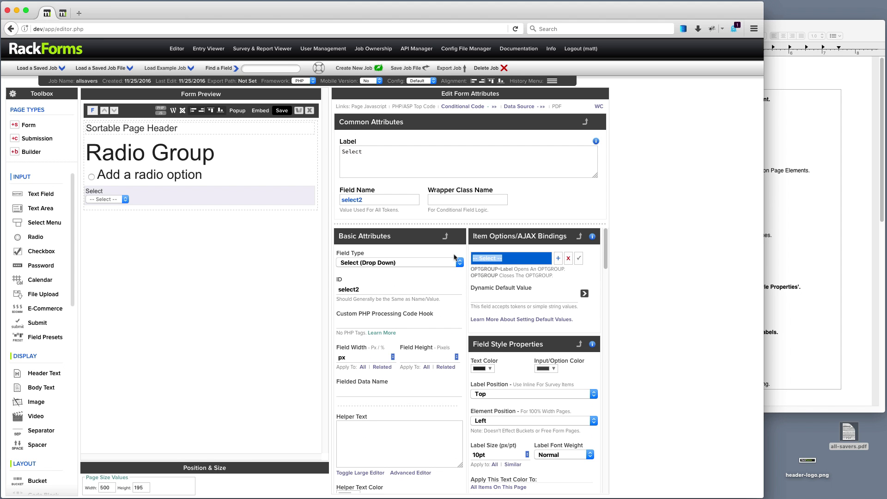
double_click(513, 258)
text(Names)
Add two sample first names as options under the Names group and close the group with an OPTGROUP item
click(558, 259)
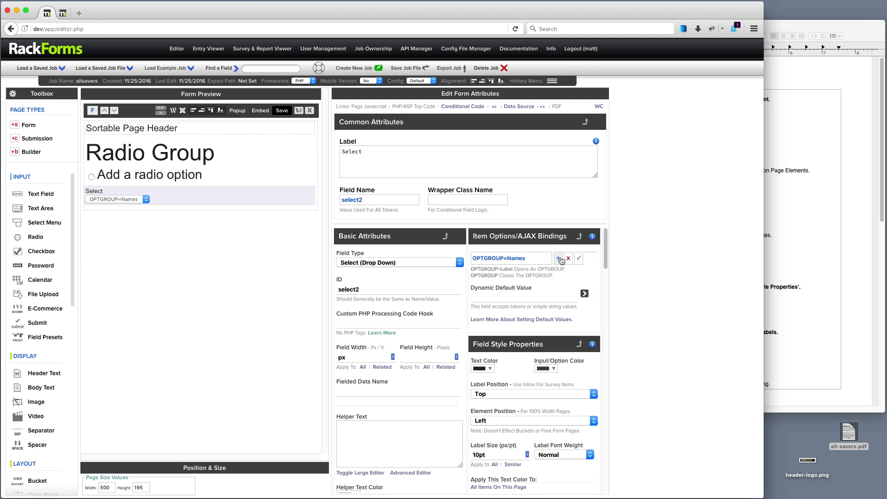
text(Steve)
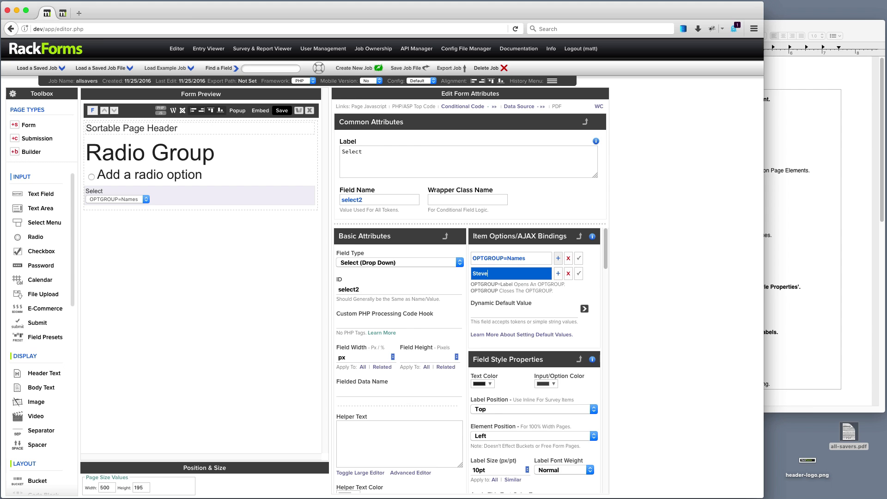
click(558, 273)
text(Matt)
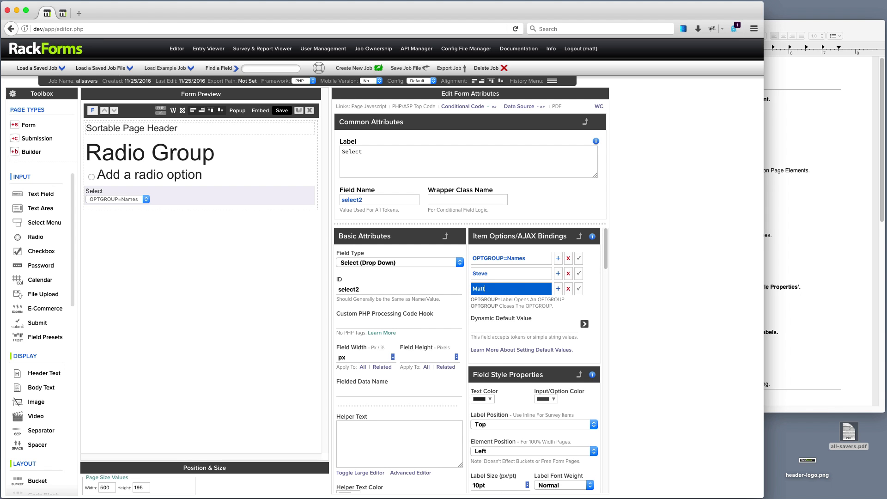
double_click(490, 307)
key(ctrl+c)
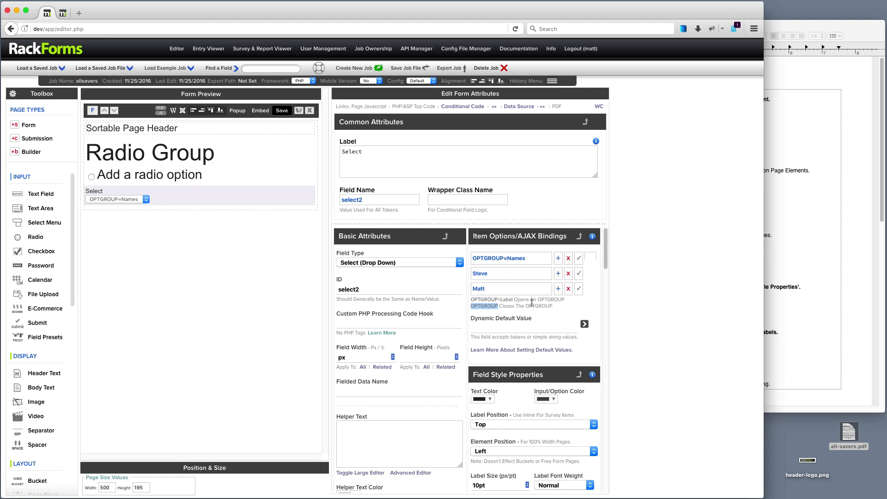
click(557, 289)
key(ctrl+v)
Add a second option group OPTGROUP=Ages with the option 0-10 and a closing OPTGROUP item
click(533, 260)
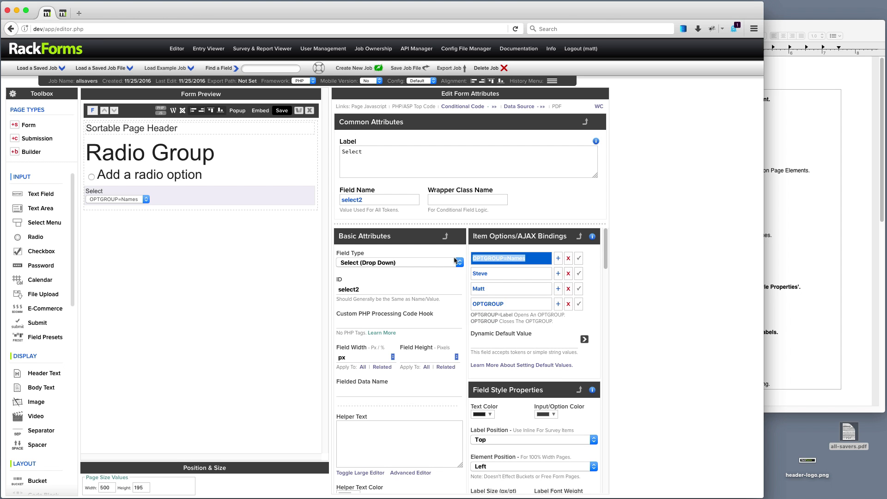
click(558, 304)
click(501, 320)
text(OPTGROUP=Names)
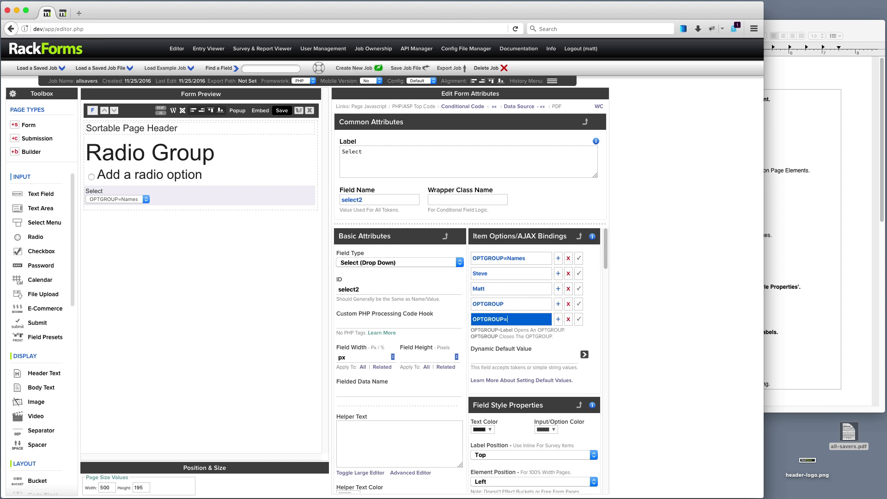
click(557, 318)
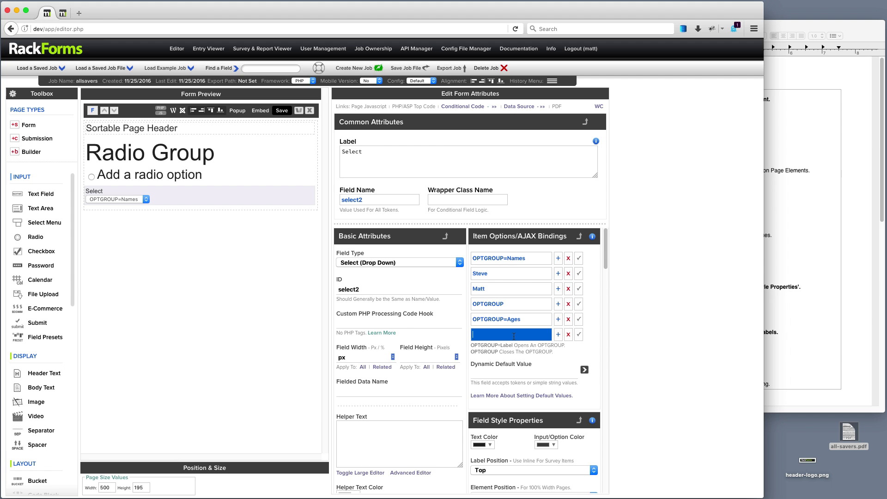
double_click(490, 352)
key(ctrl+c)
click(558, 334)
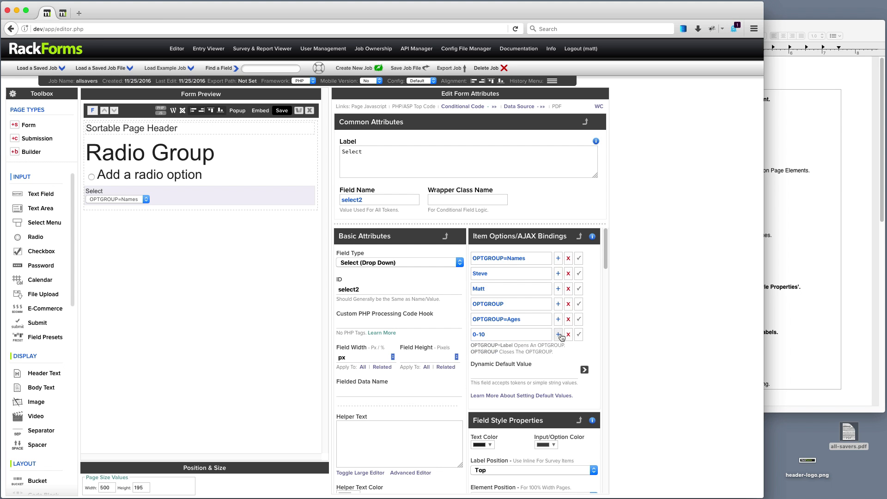
key(ctrl+v)
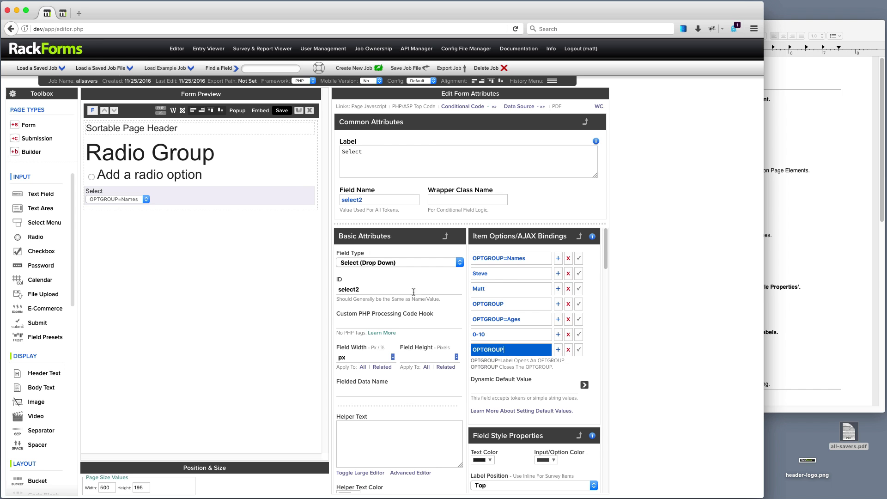
Save the job, examine the select menu's grouped options in the form output window, and close that window
click(282, 110)
click(25, 112)
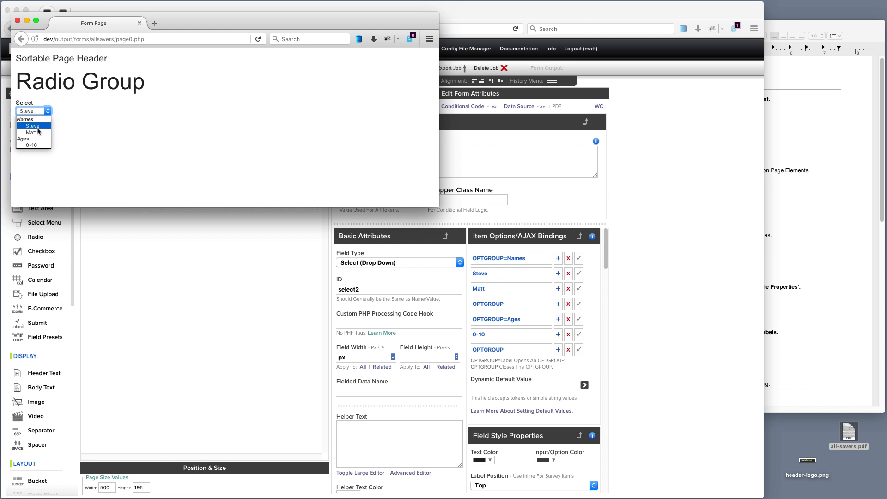
click(91, 124)
click(17, 20)
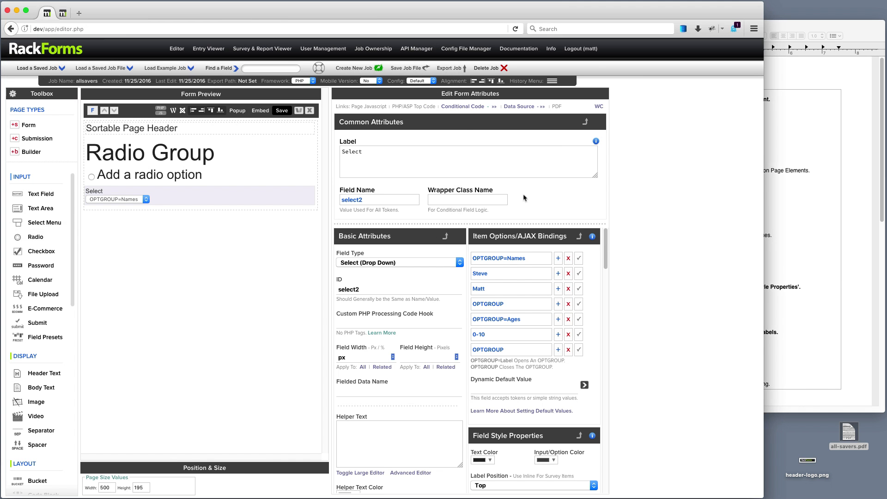
Highlight the Build 901 global style feature in the release notes and open the form page's attributes in RackForms
click(779, 191)
drag(810, 289, 595, 288)
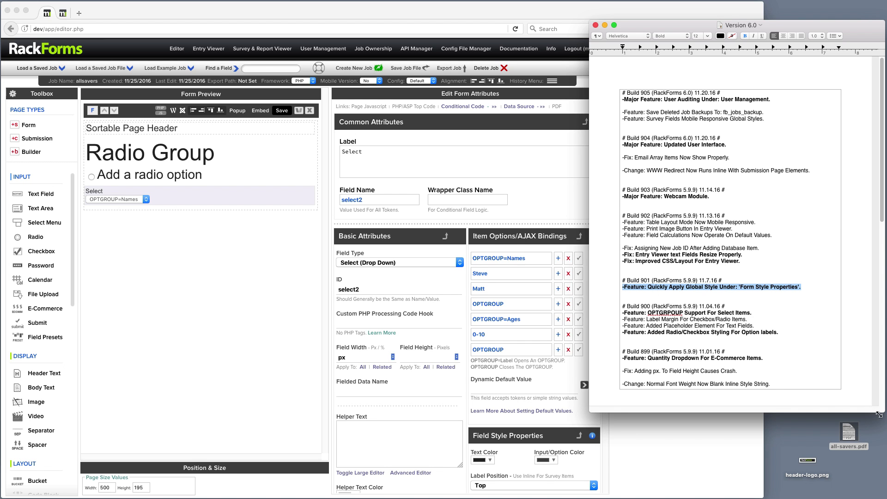
click(219, 258)
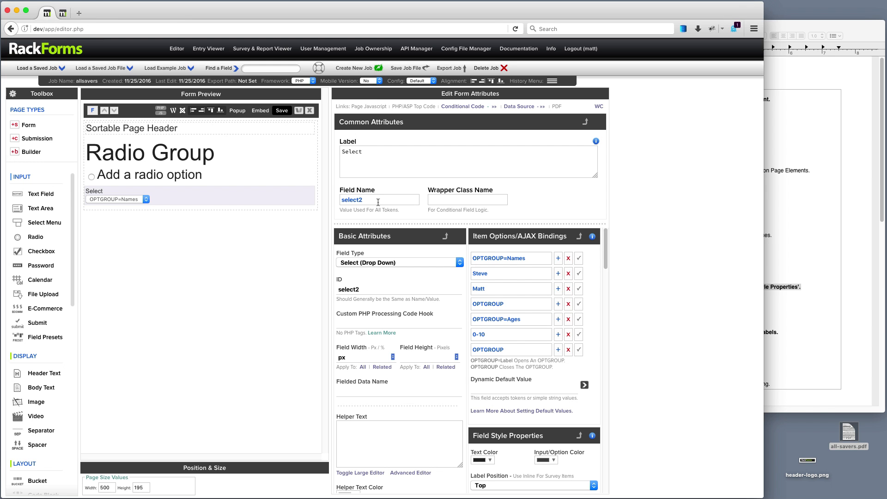
click(136, 113)
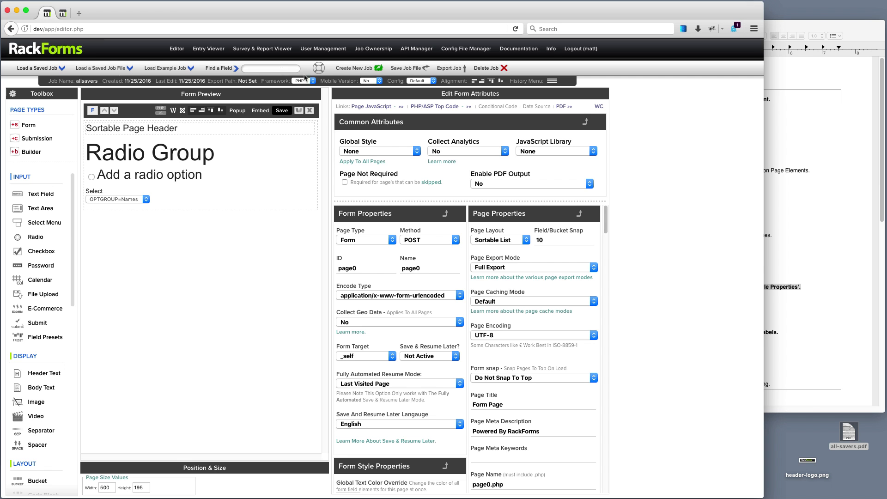
Create a new job and add a form page to it
click(354, 69)
key(Return)
key(Return)
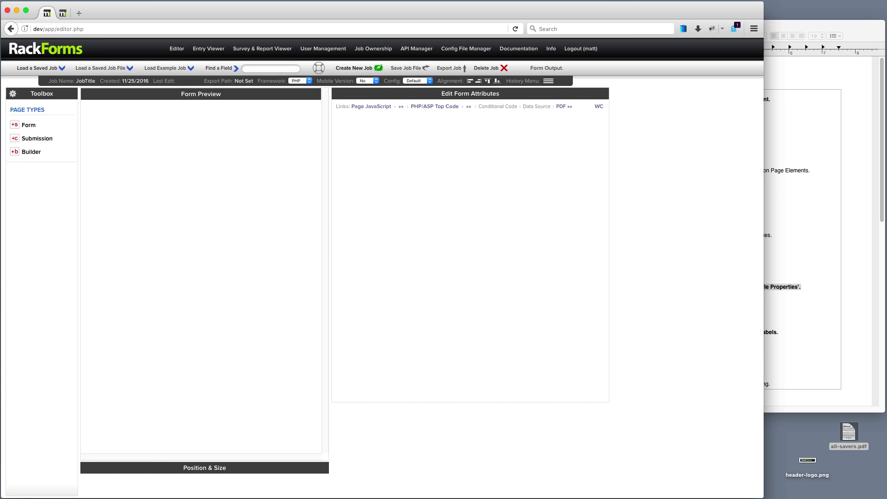
click(31, 127)
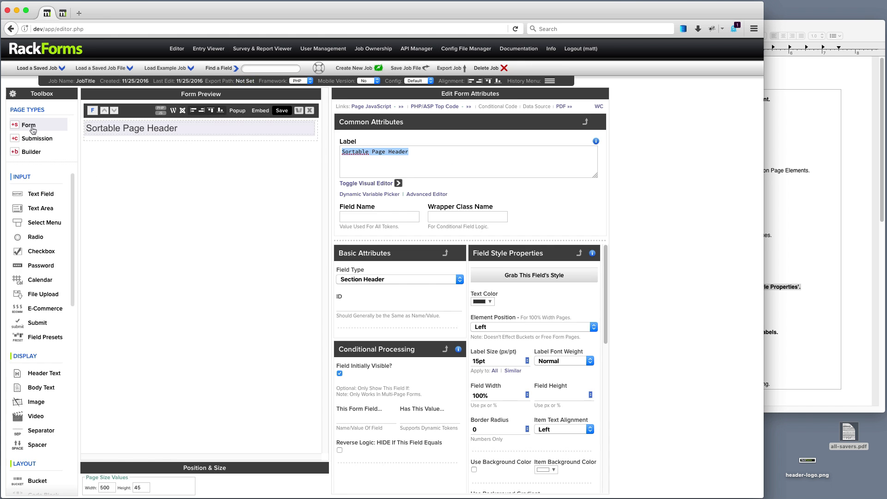
Add three text fields, a select menu, a text area and a Submit button to the form page, removing the extra radio group
double_click(48, 194)
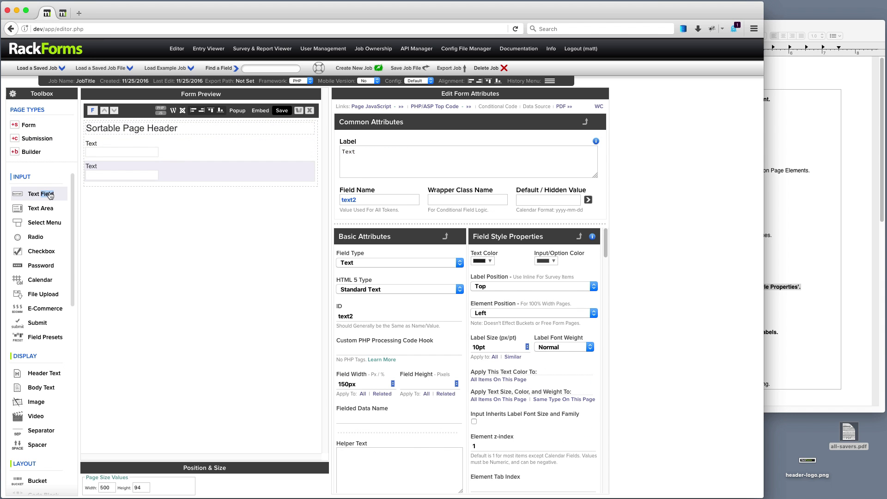
click(48, 223)
click(48, 239)
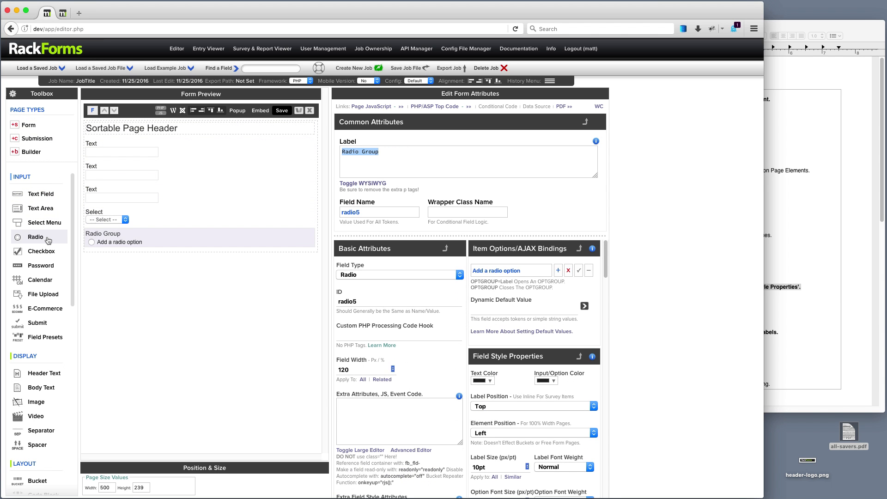
click(90, 233)
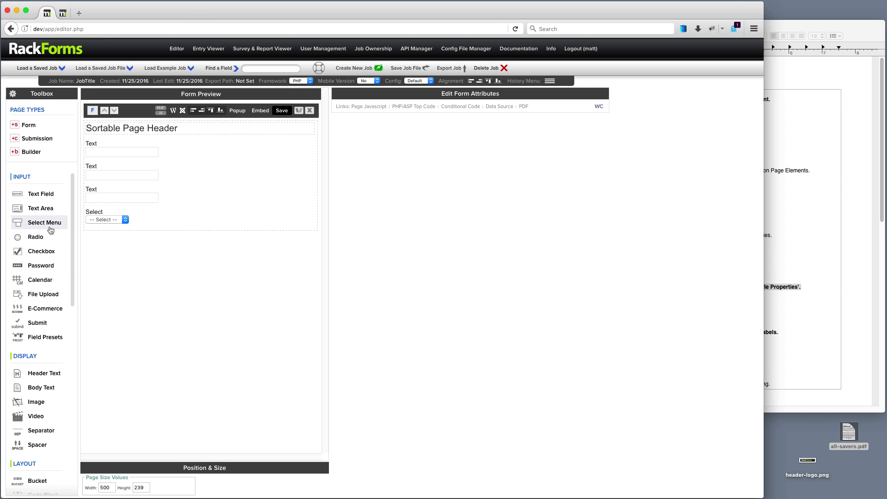
drag(56, 223, 99, 251)
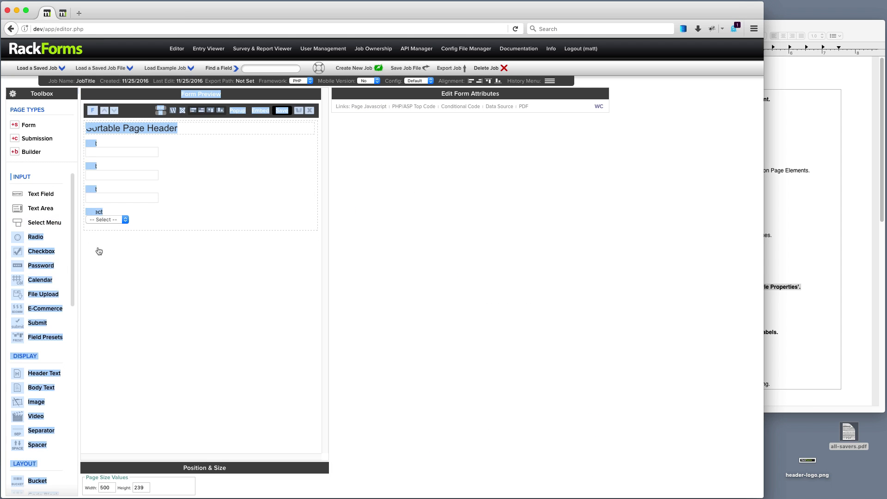
click(47, 208)
click(37, 322)
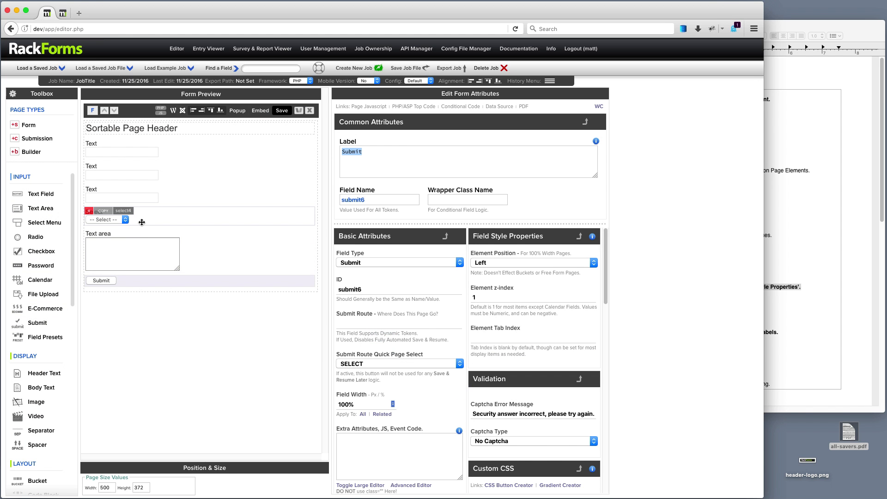
Set the first text field's width to 374px, apply it to all fields, and save the job to check its form output
click(142, 115)
click(149, 148)
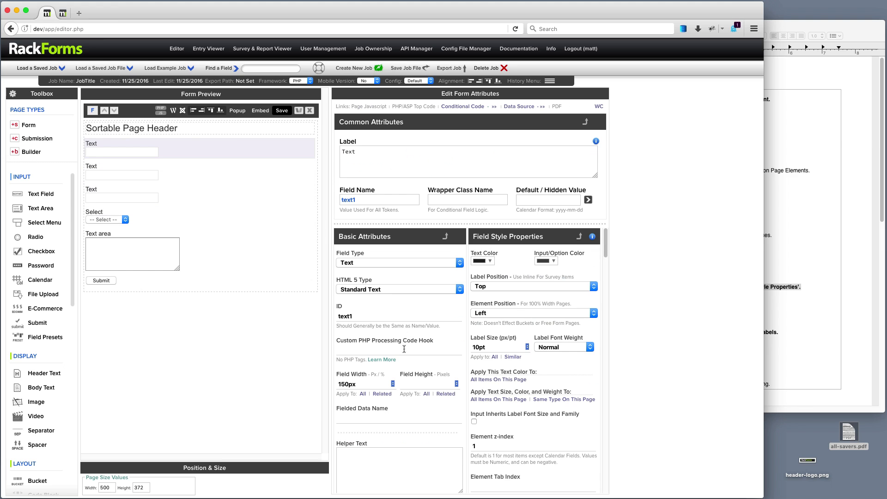
drag(371, 384, 387, 246)
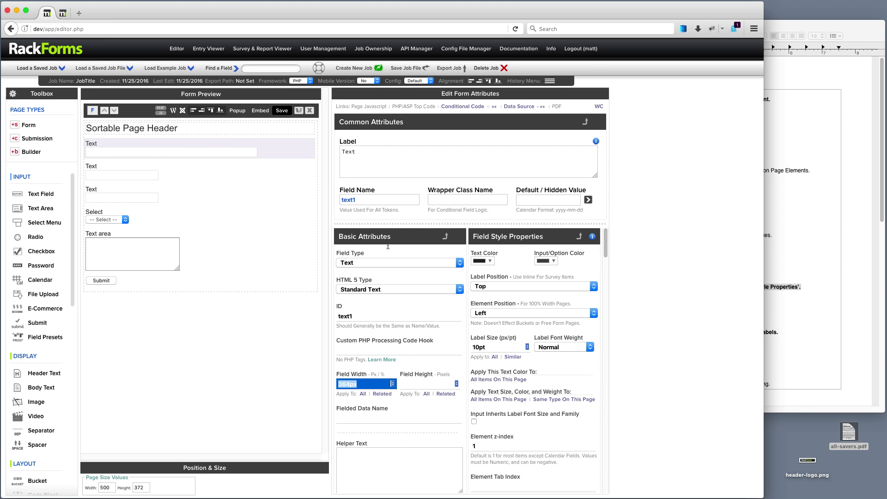
click(362, 394)
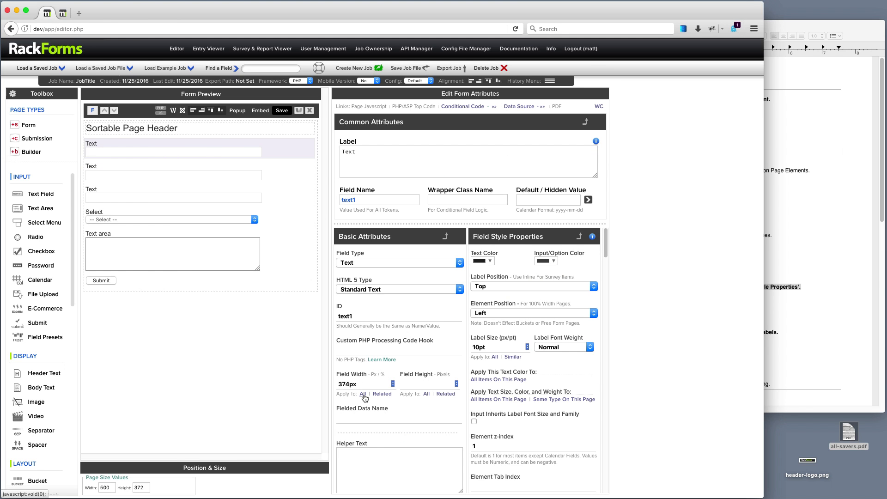
click(283, 110)
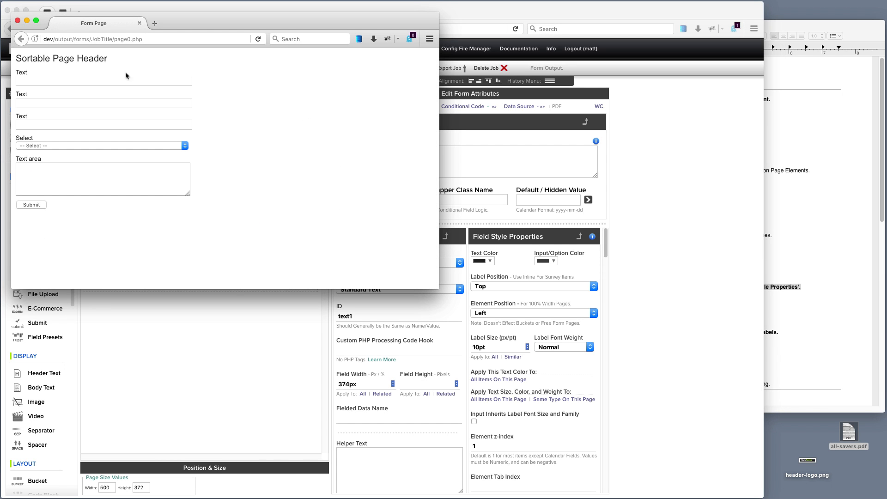
click(18, 21)
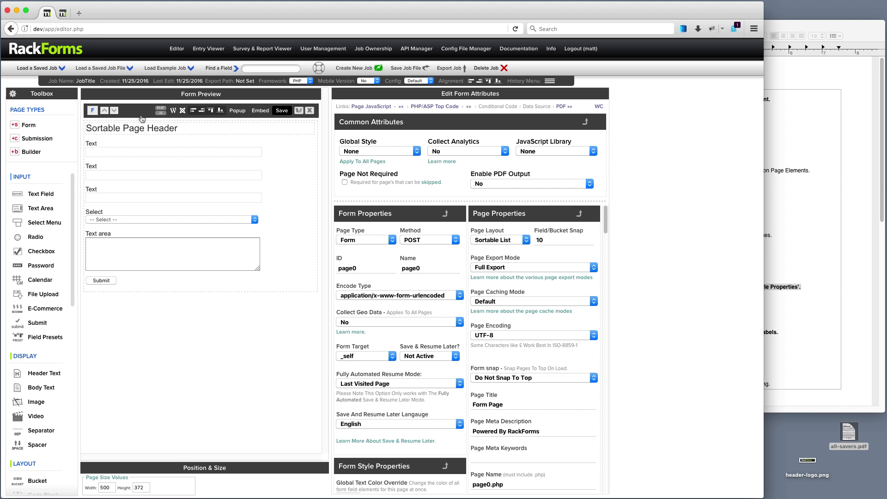
Apply the Material - Full Page + Masthead global style to the form page and check the saved form in a narrow output window
click(383, 153)
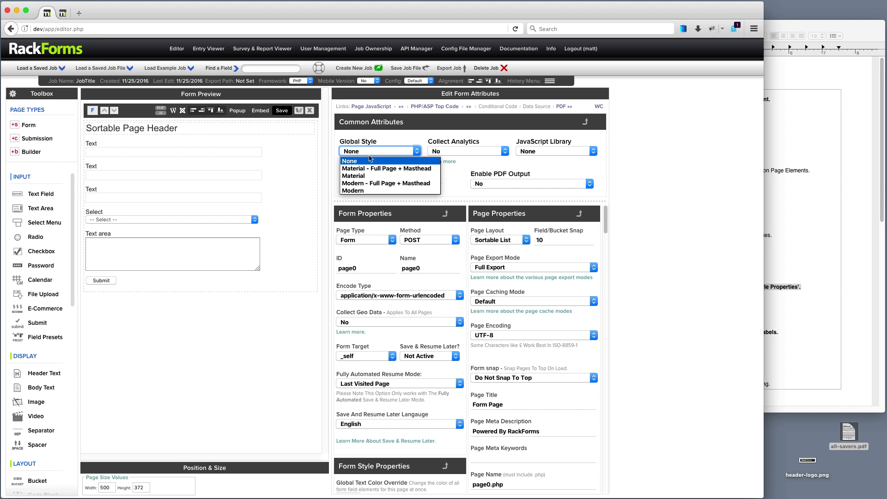
click(395, 169)
click(282, 111)
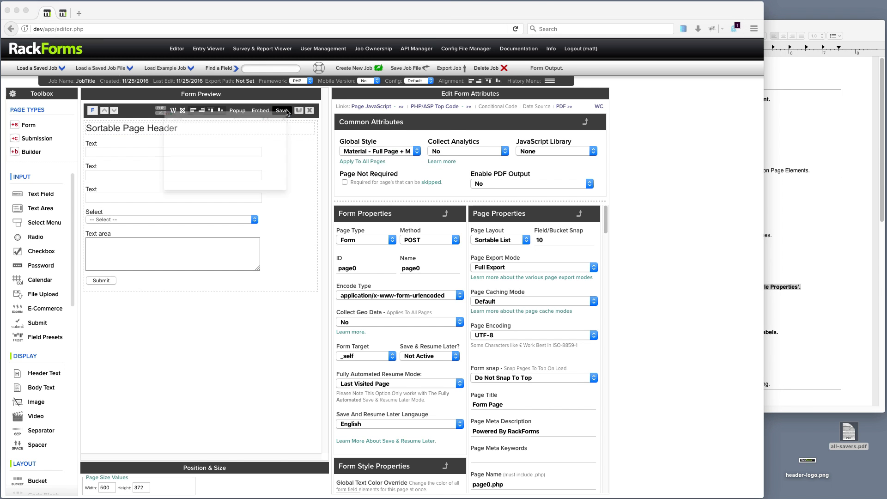
drag(438, 289, 183, 441)
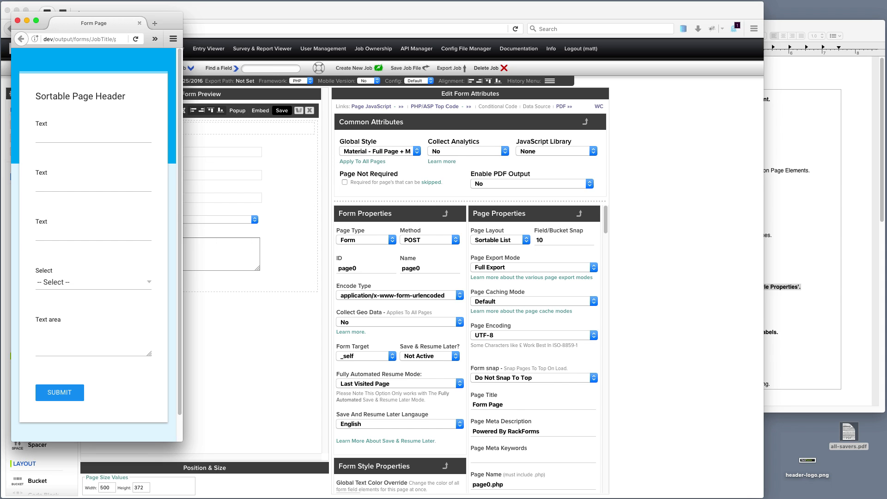
click(17, 21)
Set the form page's global style to Modern - Full Page + Masthead and save the job
click(391, 150)
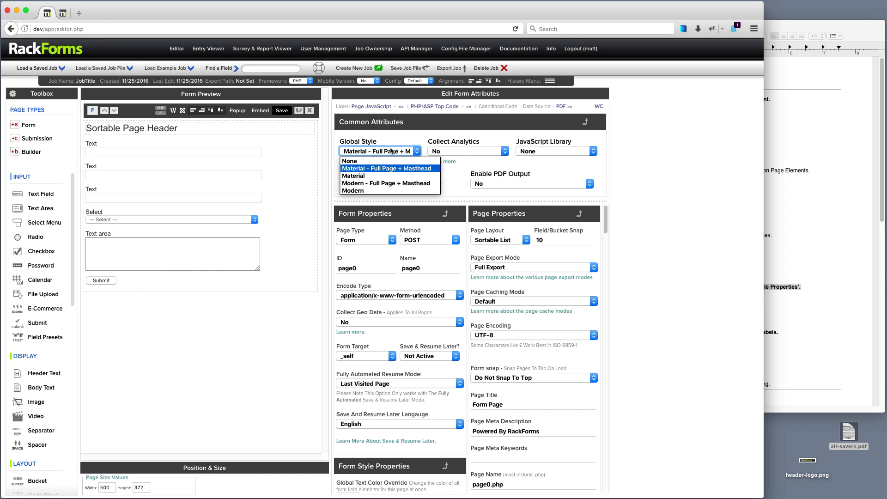
click(416, 183)
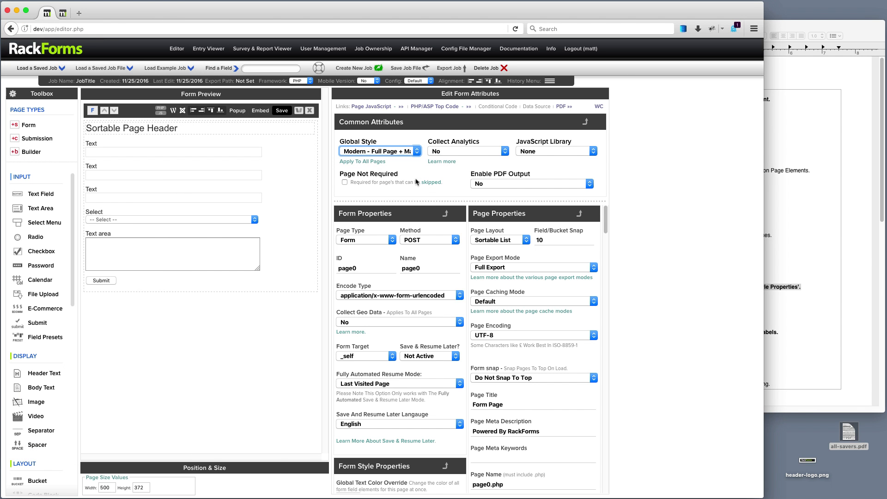
click(388, 151)
click(391, 185)
click(282, 112)
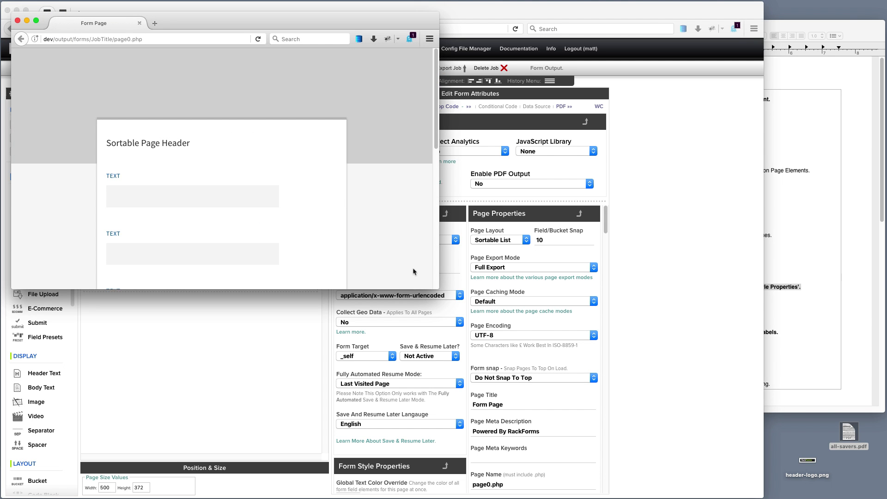
Examine the Modern-styled fields and the first text field's focus style in a taller form output window, and close that window
drag(437, 287, 320, 482)
scroll(117, 317, down, 3)
click(99, 137)
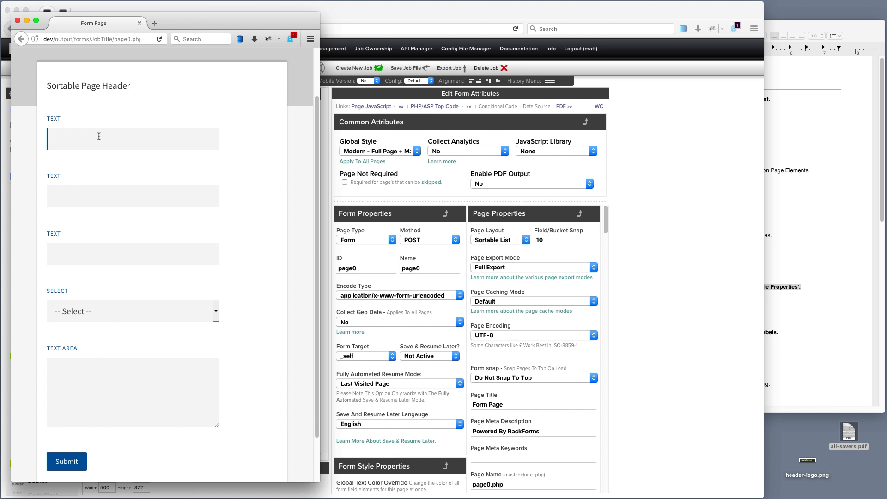
click(18, 21)
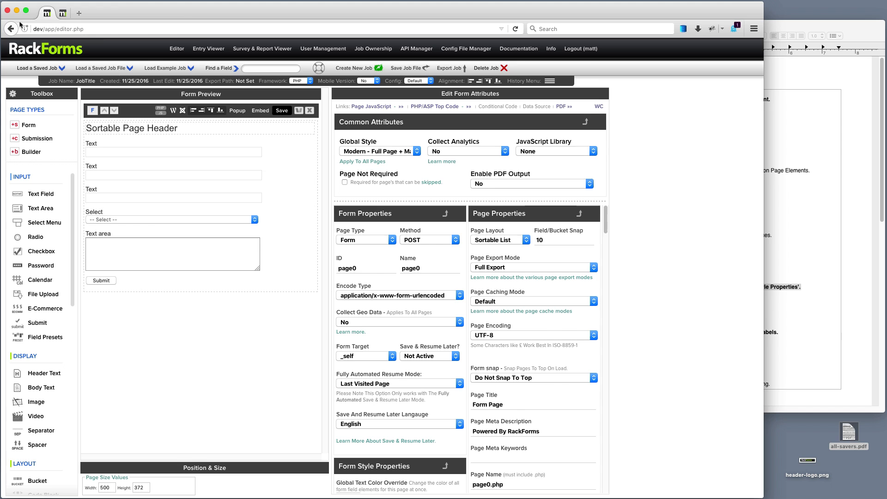
Switch to the Version 6.0 release notes and highlight the Build 903 Webcam Module feature
click(816, 120)
drag(809, 287, 607, 286)
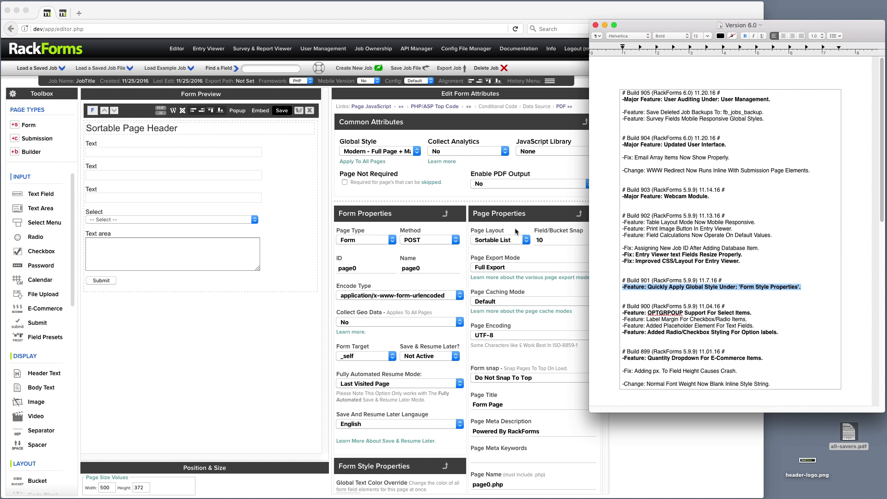
drag(710, 197, 626, 202)
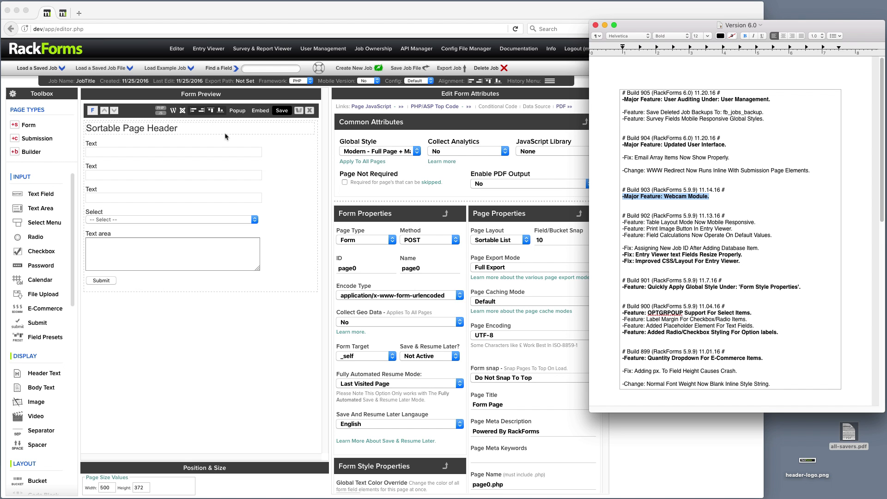
Return to RackForms and add a Web Cam field to the form page below the second text field
click(195, 173)
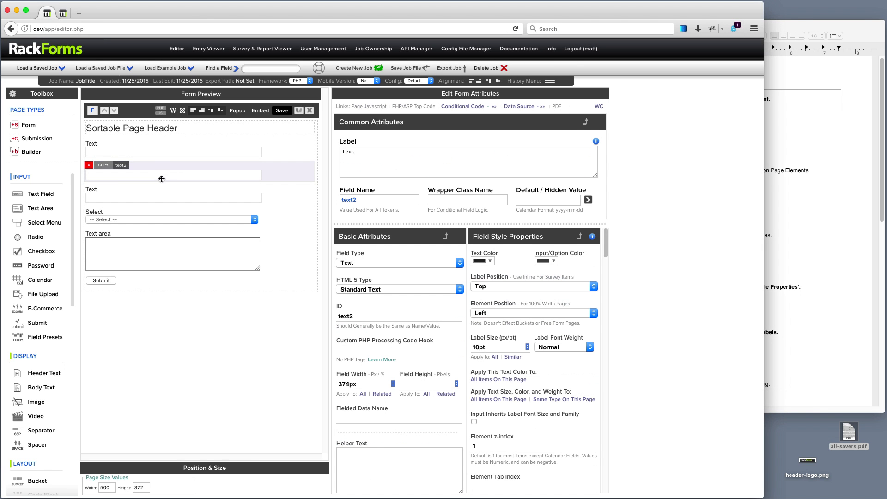
scroll(39, 323, down, 3)
scroll(41, 329, down, 9)
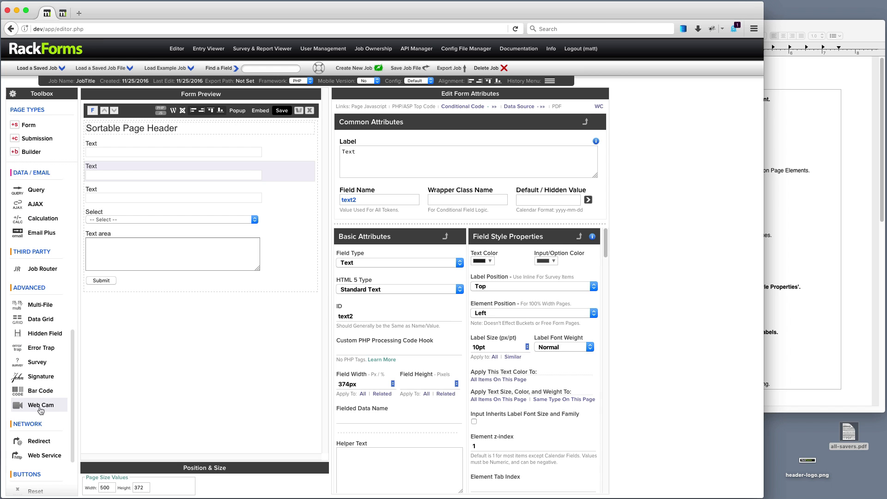
click(41, 408)
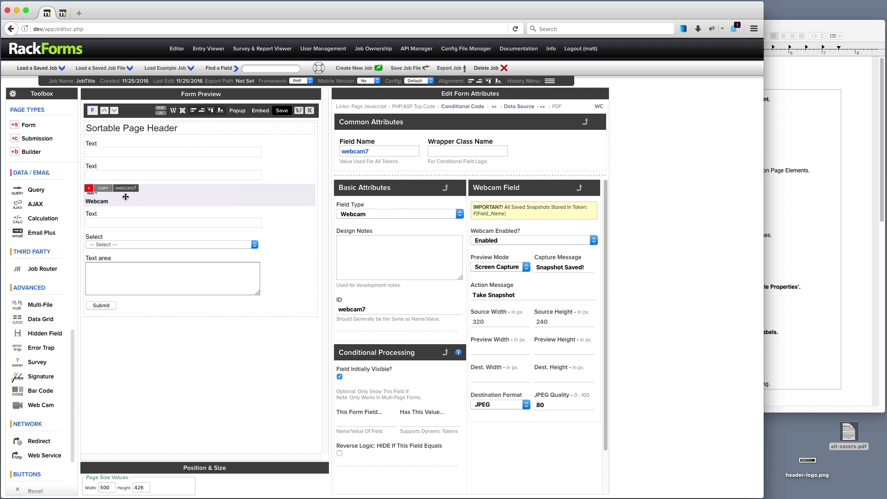
Save the job, take a snapshot with the webcam field in the form output window, and close that window
click(283, 111)
click(178, 101)
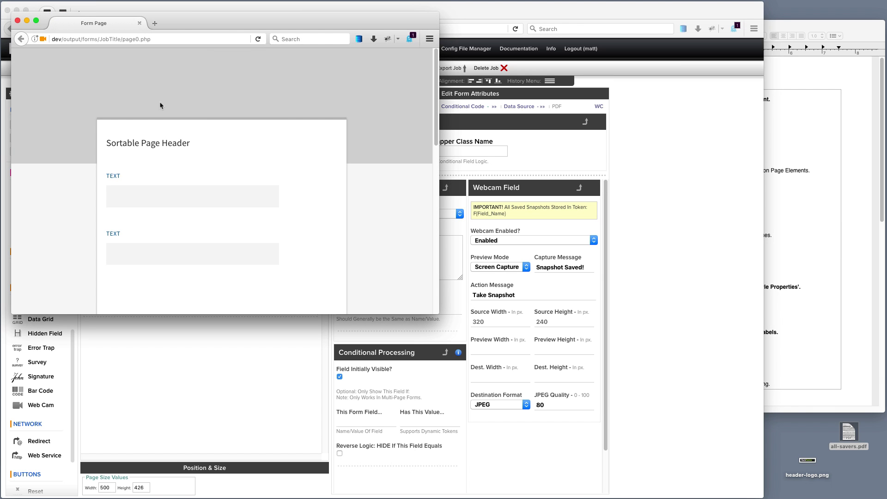
drag(439, 314, 488, 491)
scroll(400, 355, down, 3)
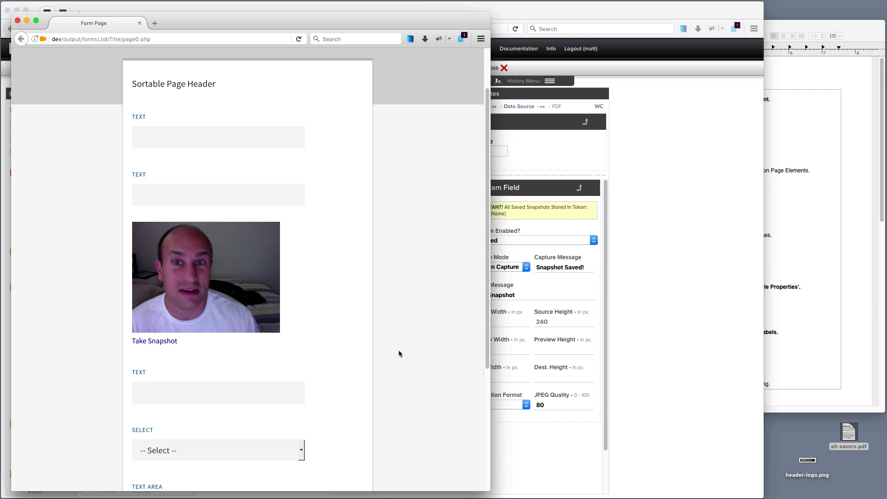
scroll(240, 328, down, 3)
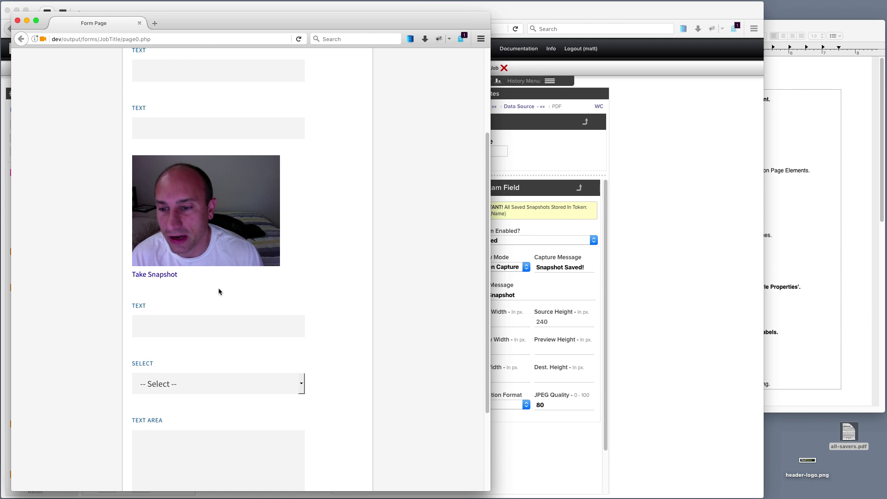
click(169, 275)
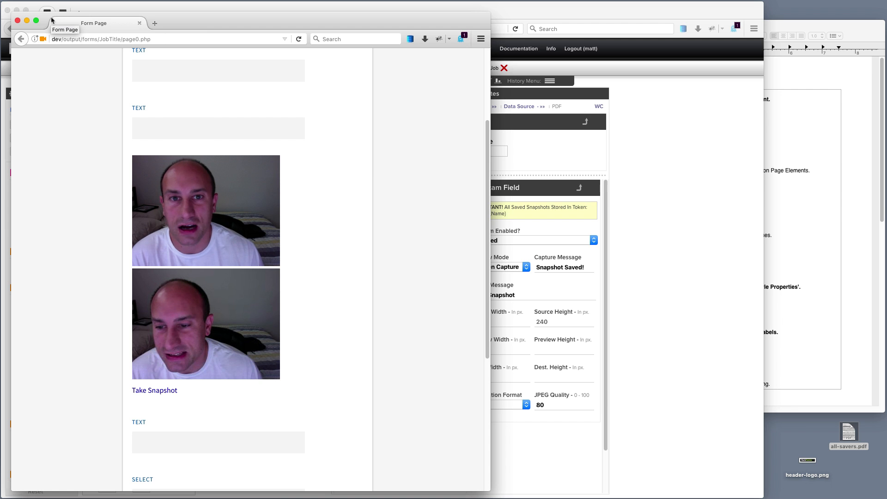
click(19, 21)
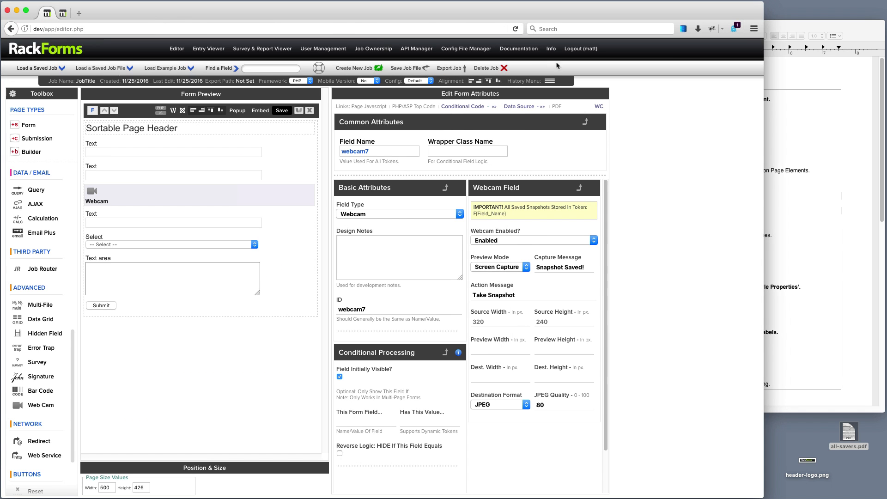
Highlight the Build 904 Updated User Interface and Build 905 User Auditing features in the Version 6.0 release notes
click(794, 180)
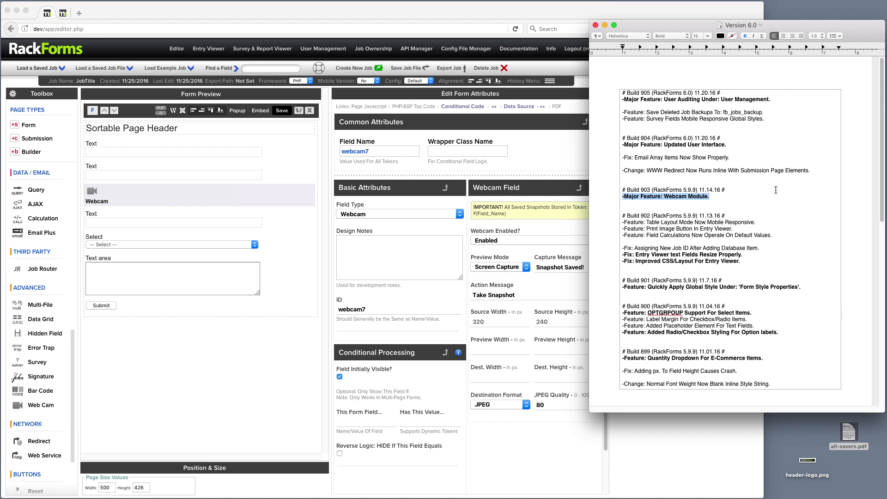
drag(781, 100, 592, 98)
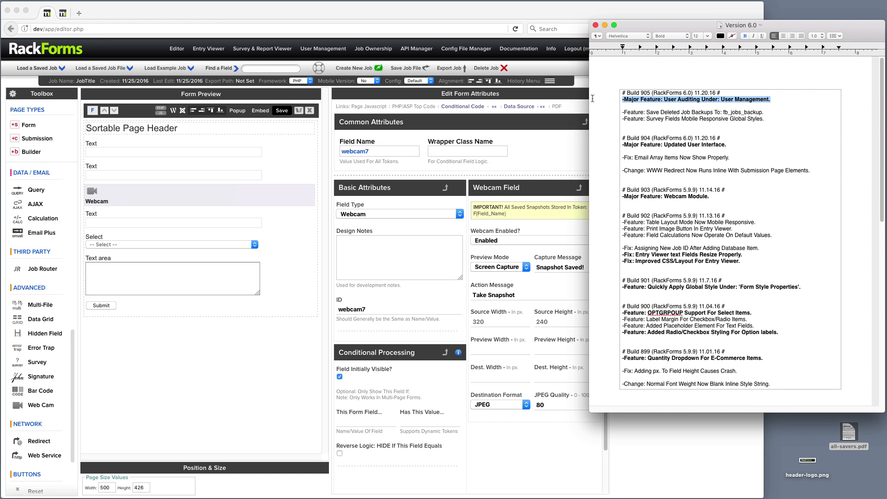
drag(755, 143, 613, 140)
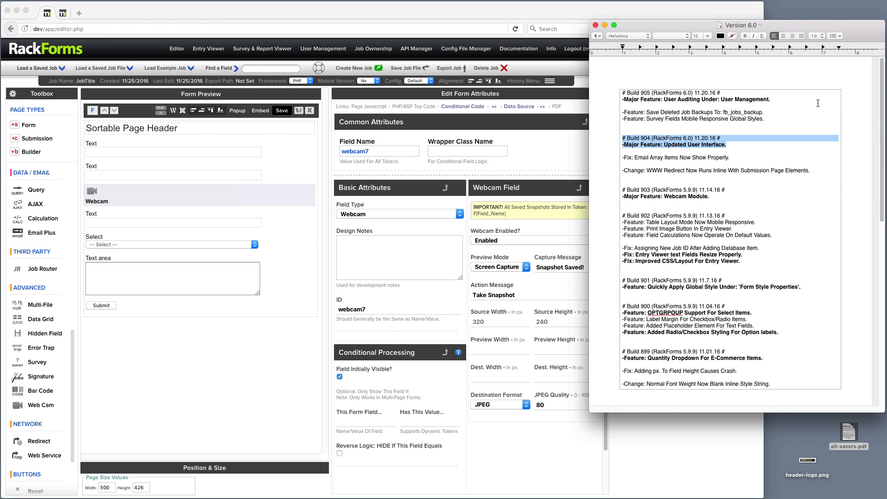
click(793, 99)
drag(792, 100, 600, 99)
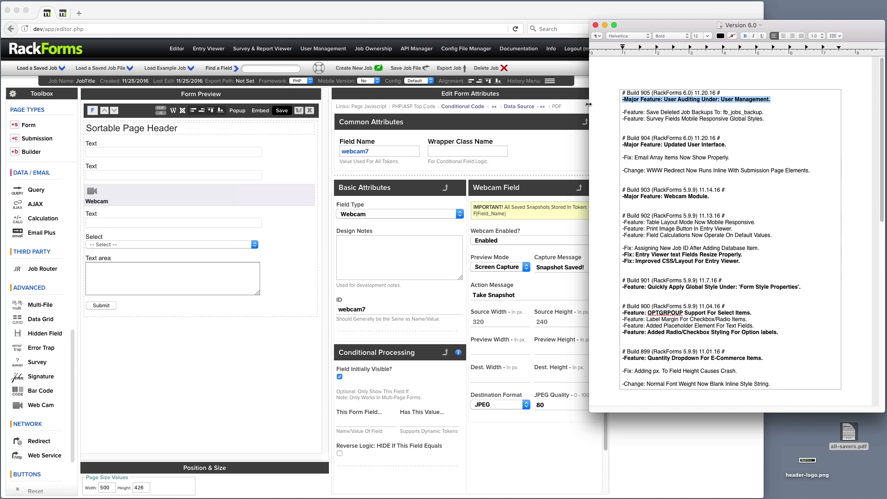
Open User Management in RackForms and filter the audit log by the signed-in user's account
click(364, 21)
click(325, 51)
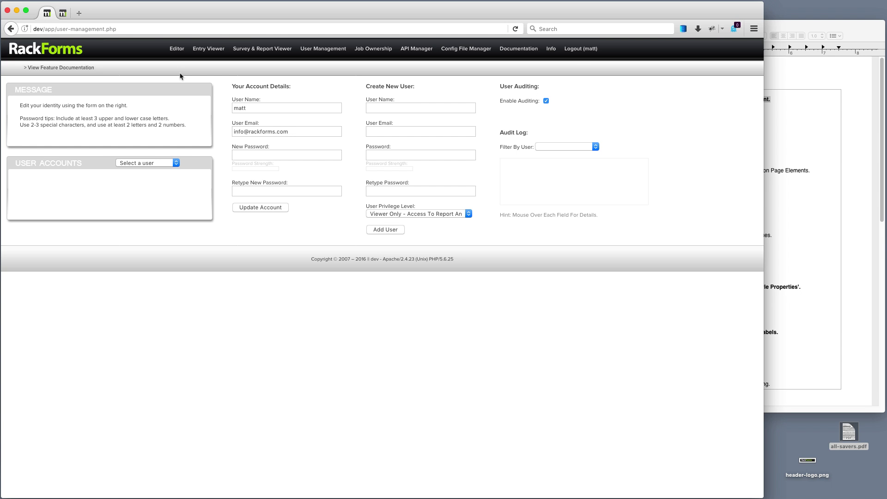
click(577, 147)
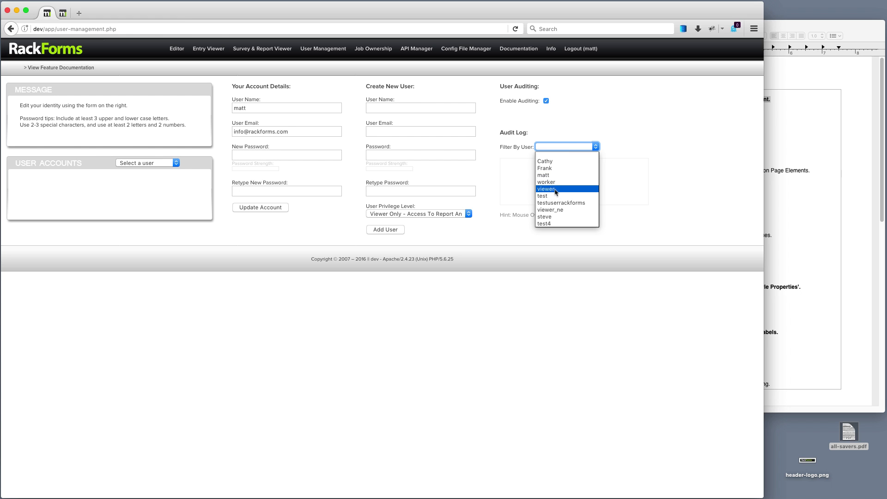
click(565, 175)
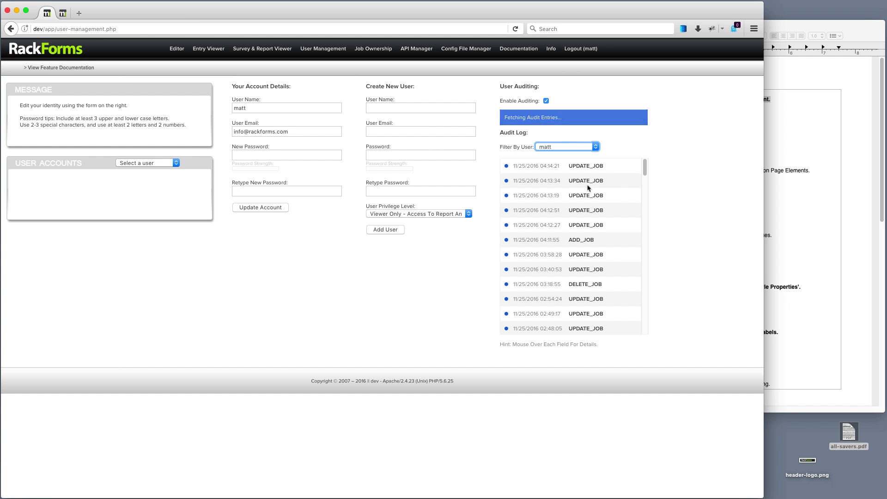
Examine the audit log from newest to oldest entries and back, including the job details of individual actions
scroll(599, 247, down, 3)
scroll(599, 247, down, 10)
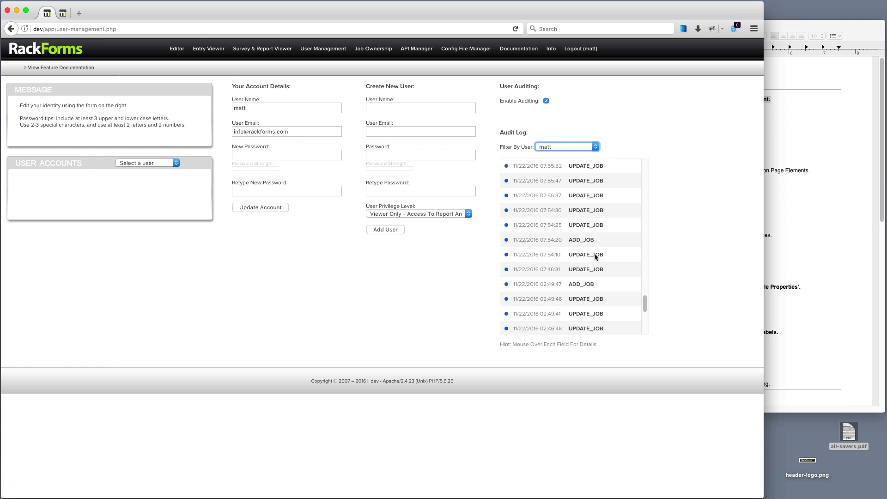
mouse_move(593, 264)
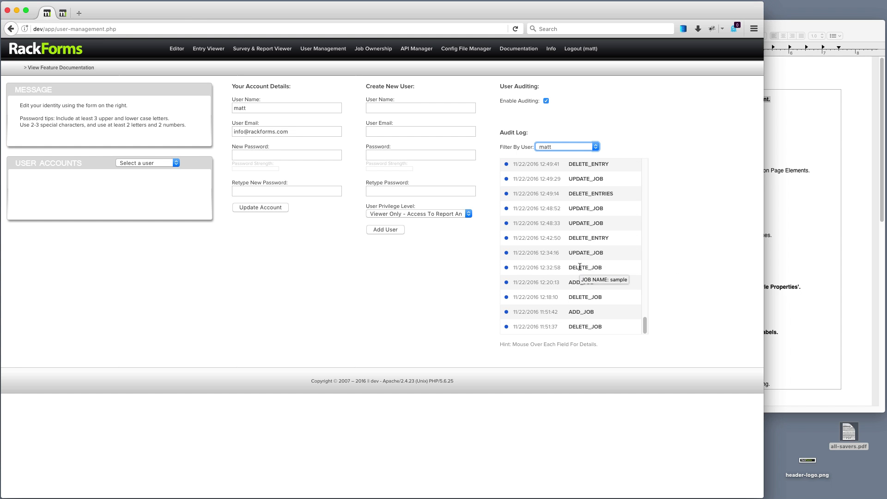
scroll(587, 259, up, 10)
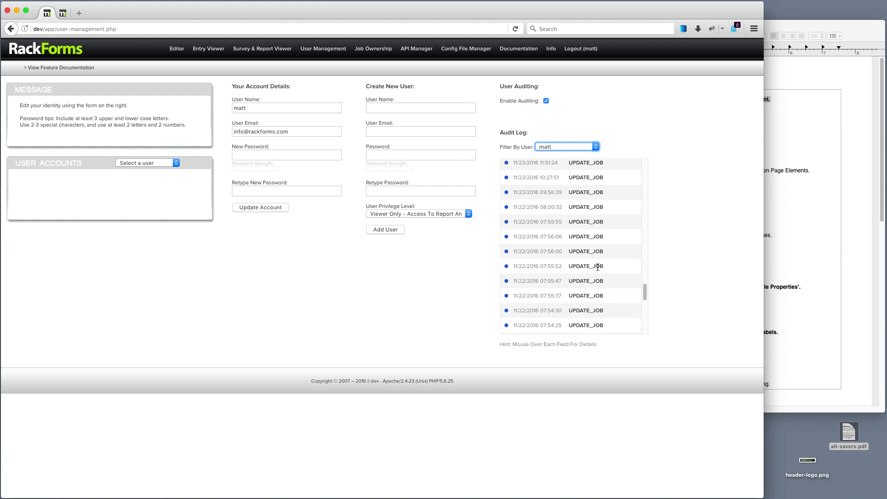
scroll(604, 218, up, 10)
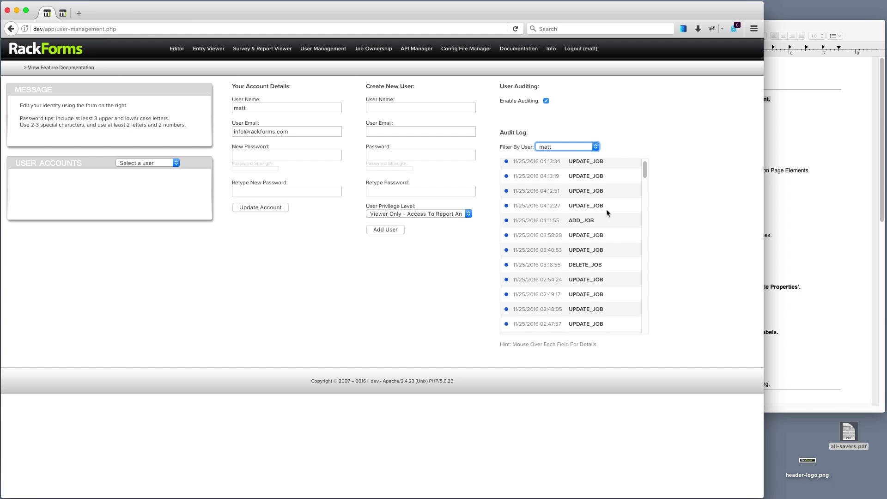
mouse_move(604, 206)
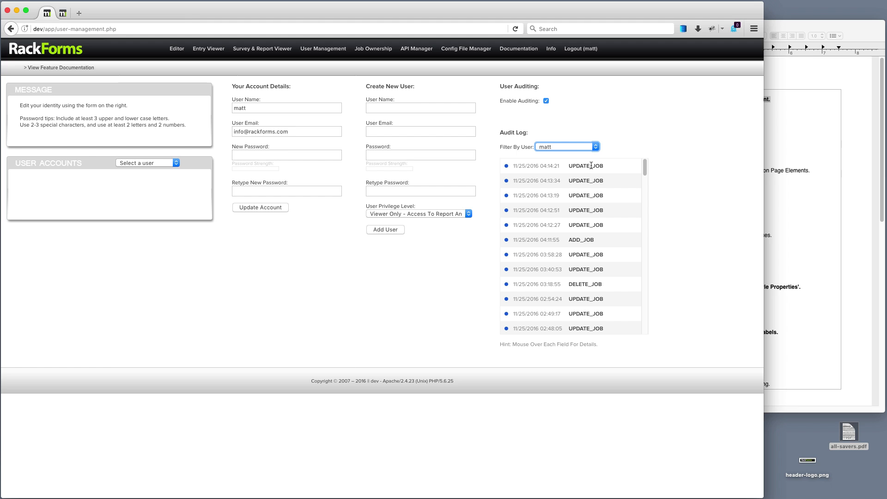
Filter the audit log by the other user's account and switch user auditing off and back on
click(568, 147)
click(560, 165)
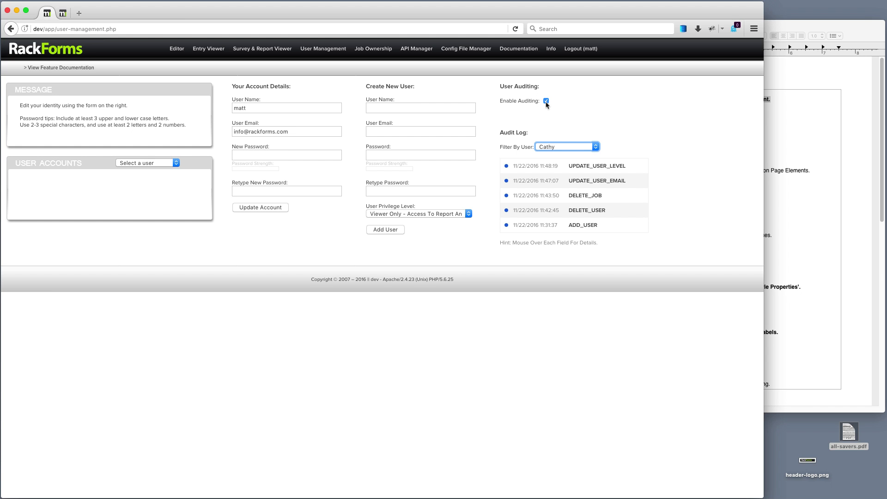
click(547, 101)
click(546, 101)
mouse_move(598, 196)
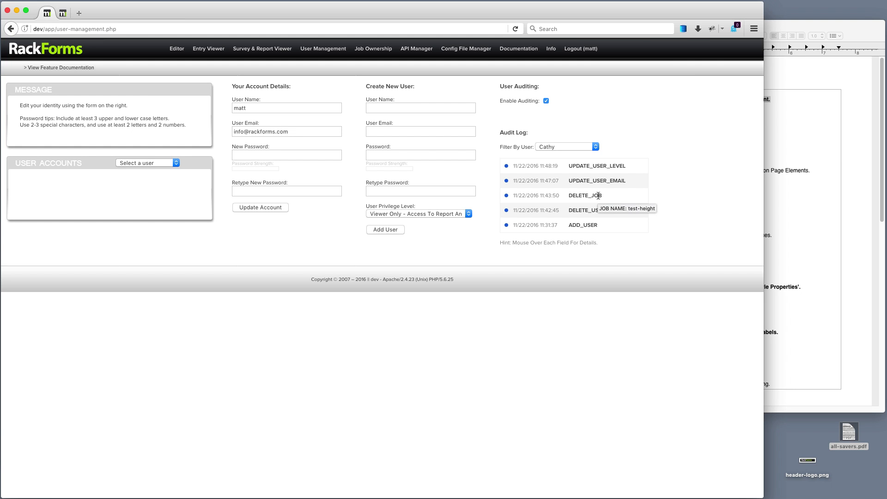
Return to the Editor, open the form page's attributes in a wider window and highlight the Common Attributes heading
click(178, 49)
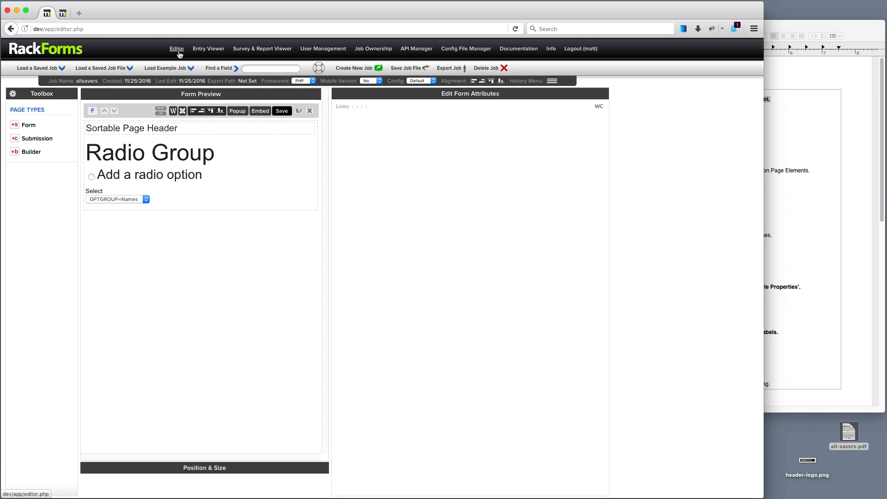
click(137, 114)
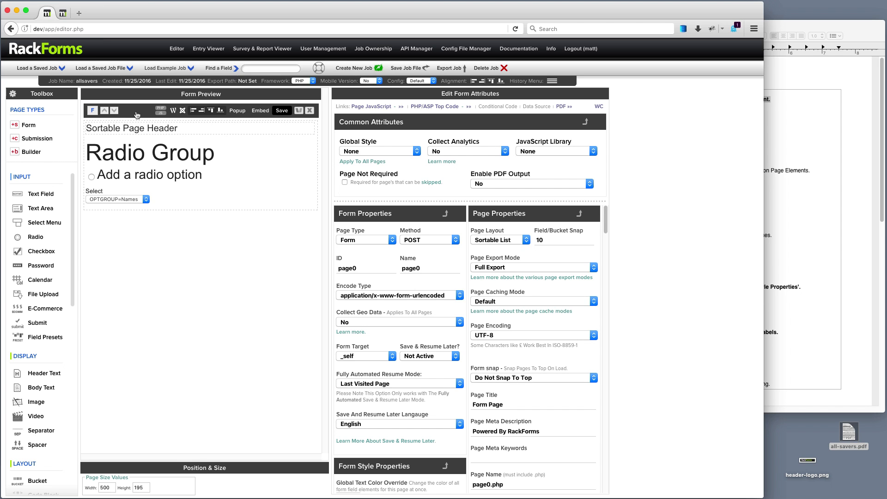
drag(763, 210, 840, 213)
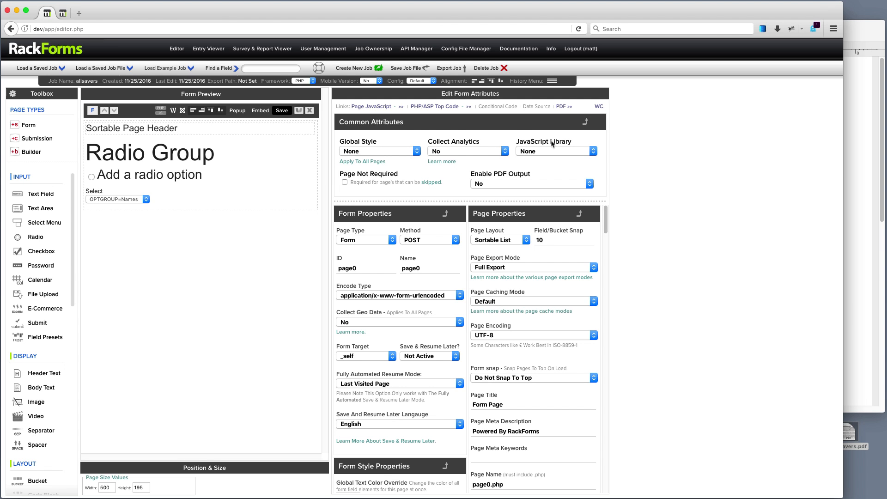
drag(408, 123, 339, 126)
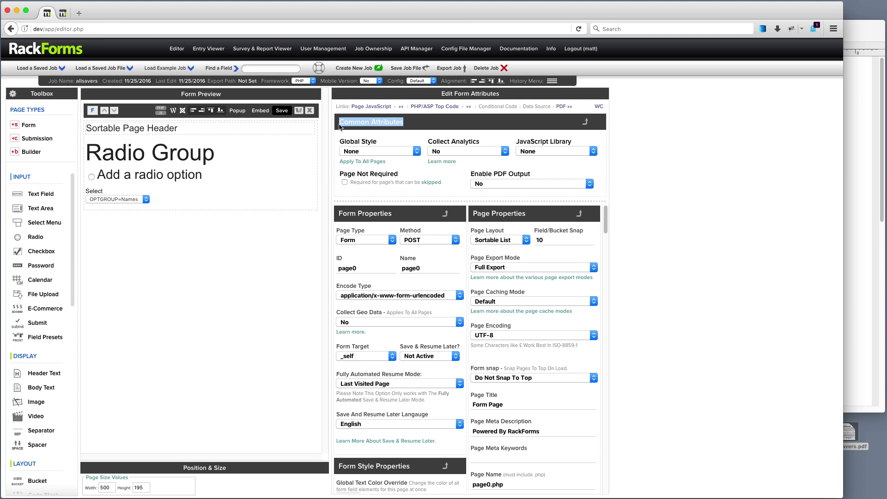
click(414, 125)
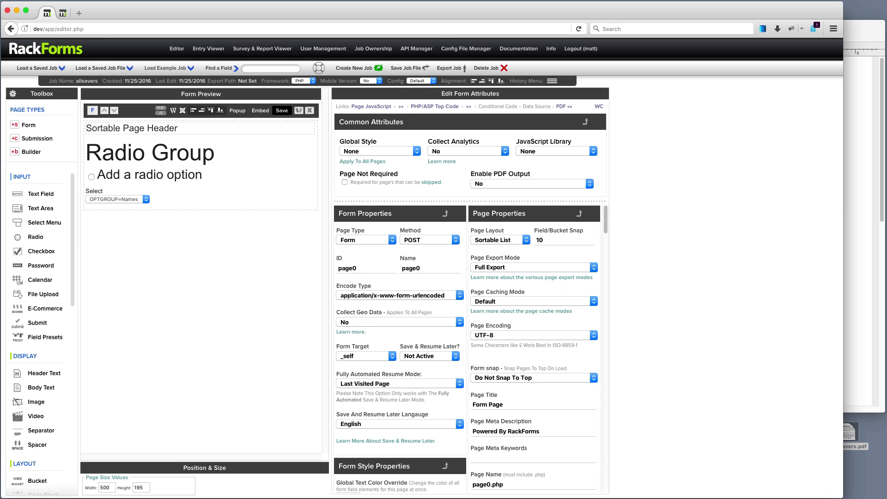
Select the form's Select field, highlight its Basic Attributes heading and look through the settings below it
click(144, 199)
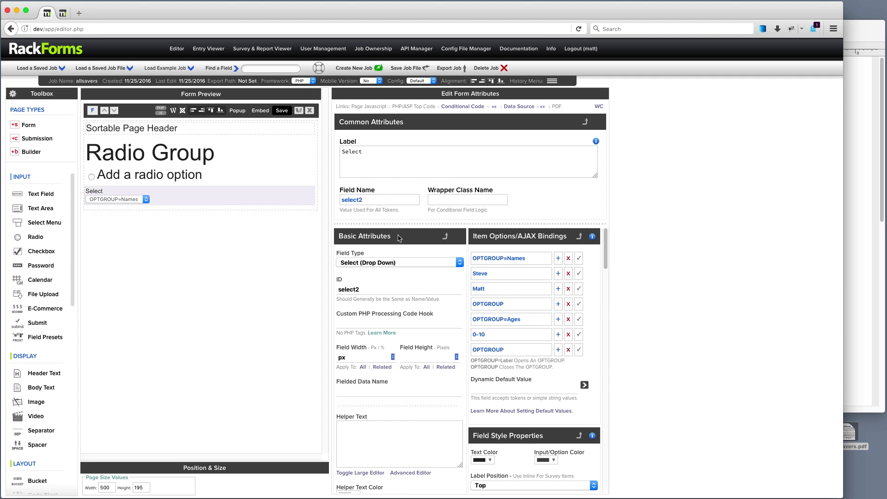
drag(398, 237, 339, 239)
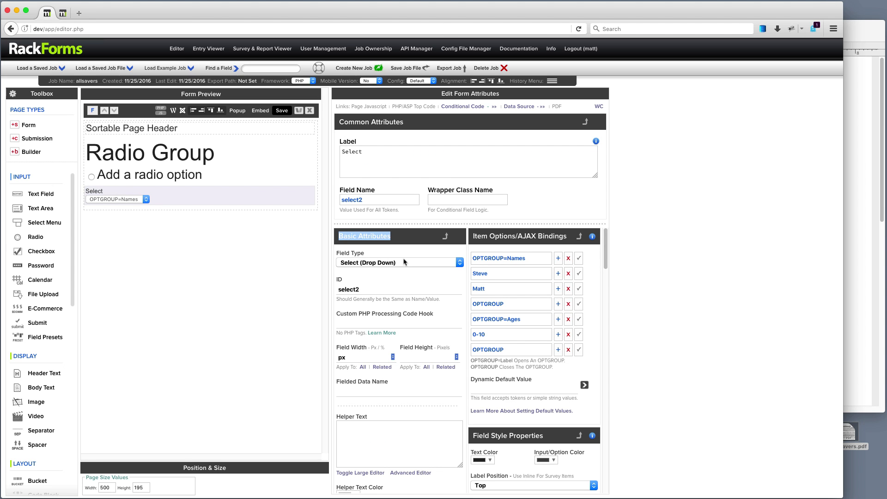
scroll(429, 321, down, 5)
scroll(416, 320, up, 5)
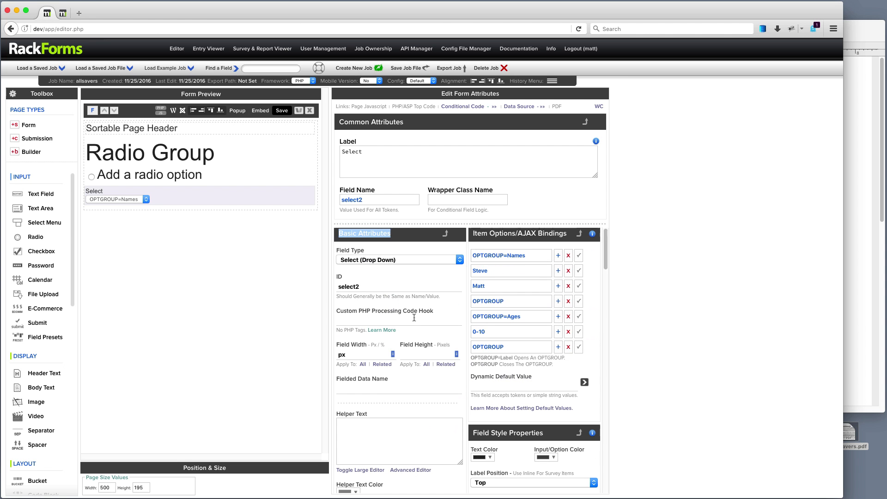
scroll(414, 318, down, 4)
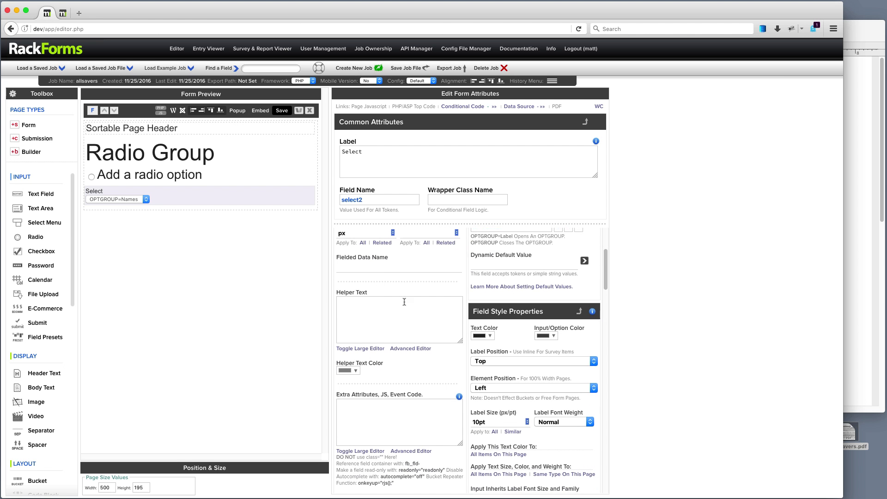
Add three text fields to the form page below the Select field
click(47, 197)
click(47, 197)
click(47, 197)
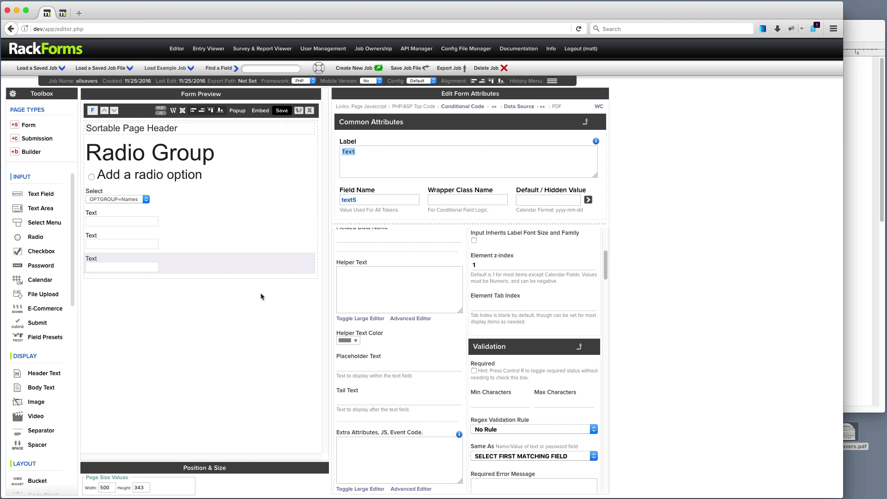
Examine the detailed attributes of the third and second text fields, from Basic Attributes down to Tooltip Options
scroll(422, 325, down, 2)
scroll(405, 304, up, 2)
click(383, 293)
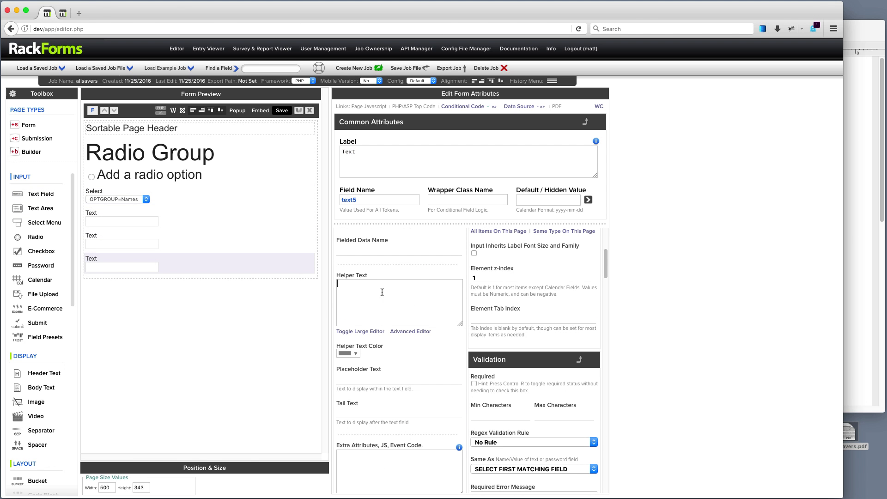
click(127, 241)
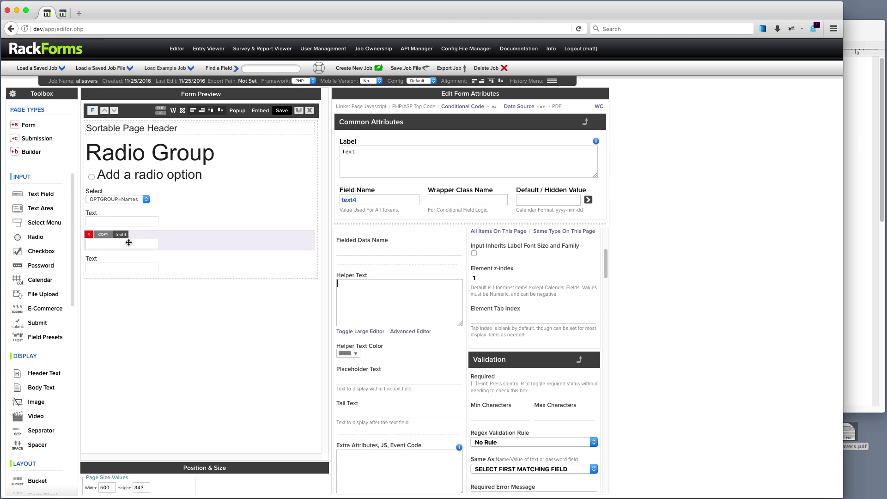
scroll(429, 332, up, 4)
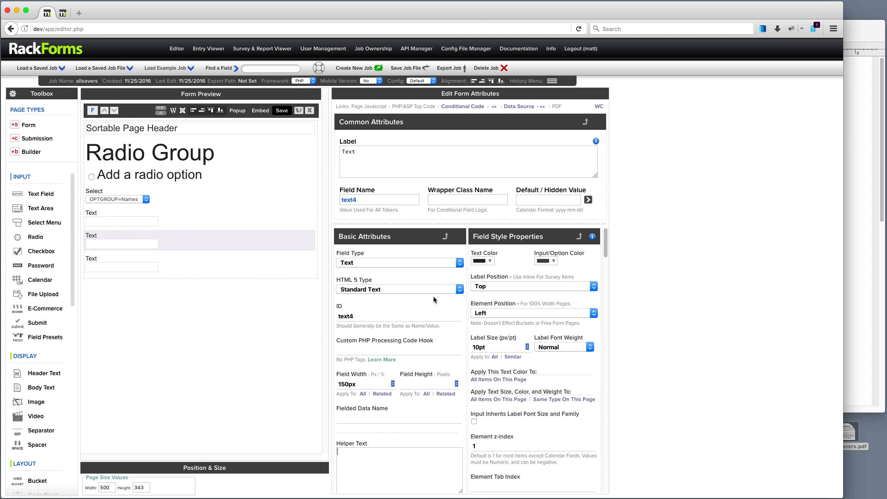
scroll(434, 300, down, 3)
scroll(433, 301, up, 3)
scroll(415, 326, down, 5)
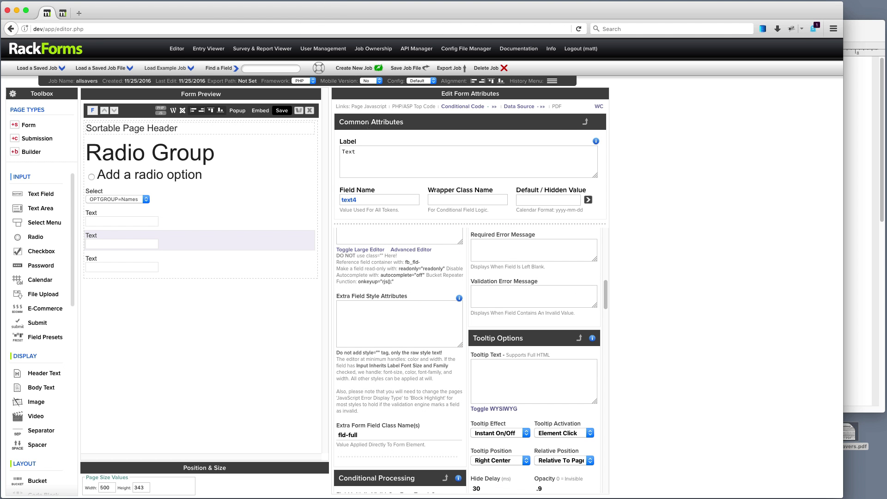
Select the third text field, highlight its Field Name and Label values, and look through its remaining attribute sections
drag(378, 152, 290, 142)
click(151, 265)
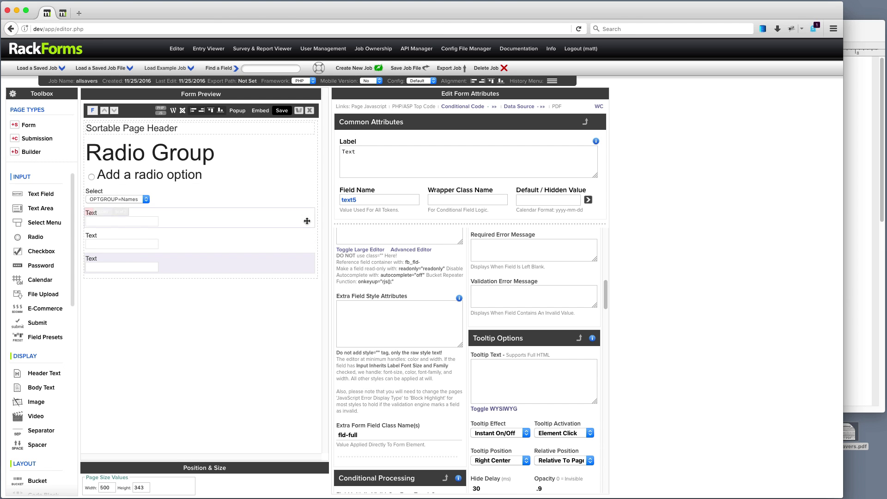
double_click(380, 200)
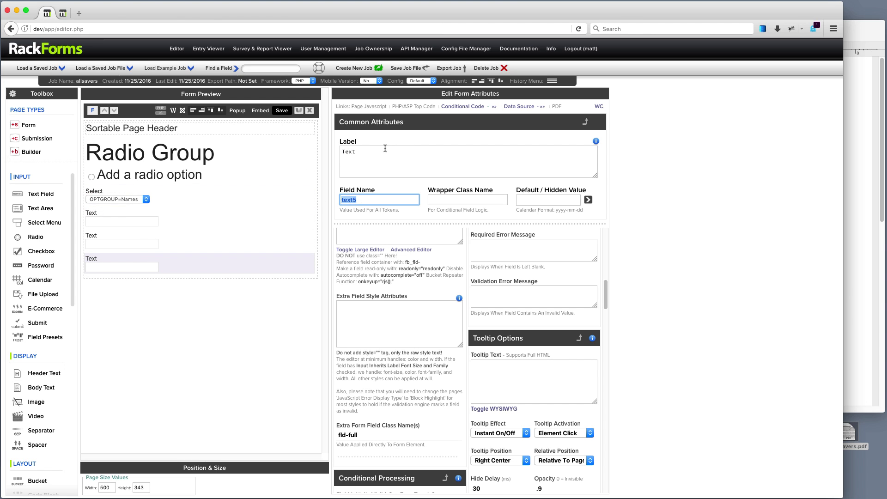
click(385, 148)
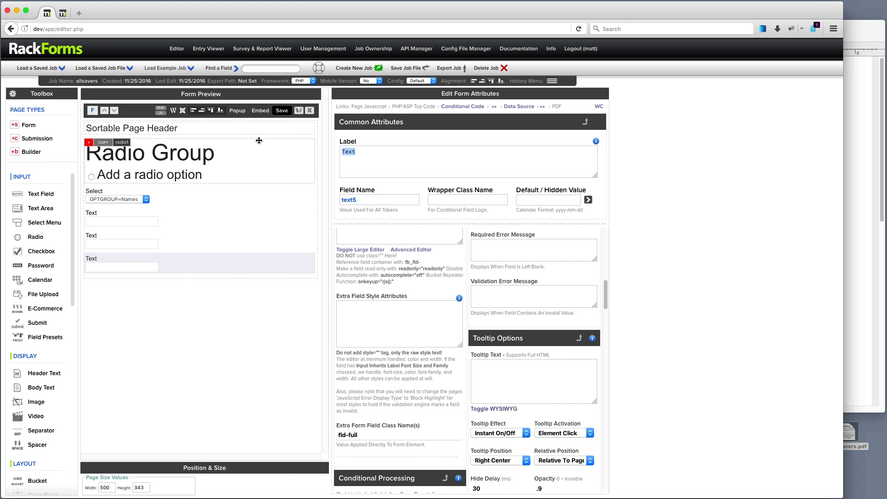
scroll(438, 347, down, 5)
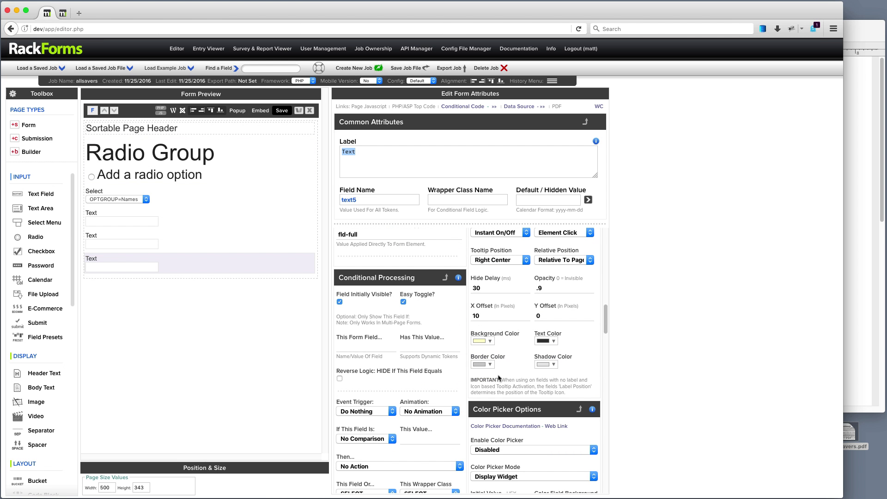
scroll(466, 365, down, 4)
scroll(467, 368, up, 9)
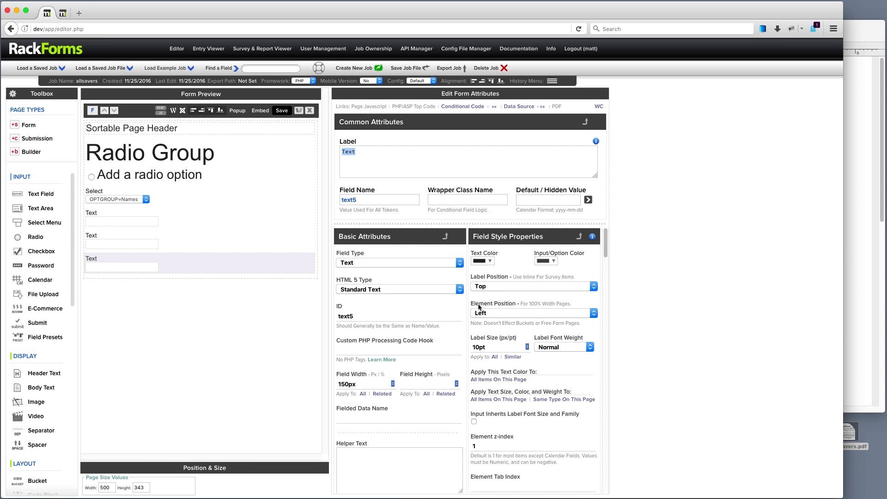
Detach the Common Attributes and Basic Attributes sections and place them side by side next to the attribute editor in a widened window
click(585, 122)
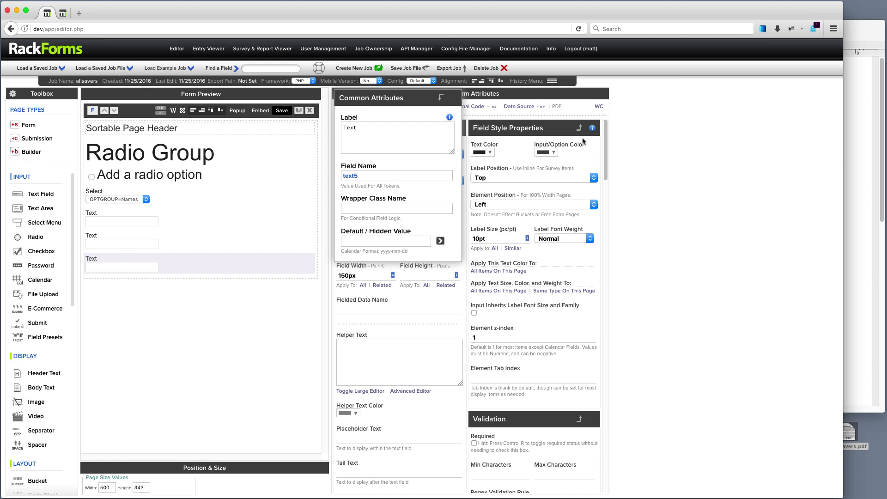
drag(384, 96, 664, 92)
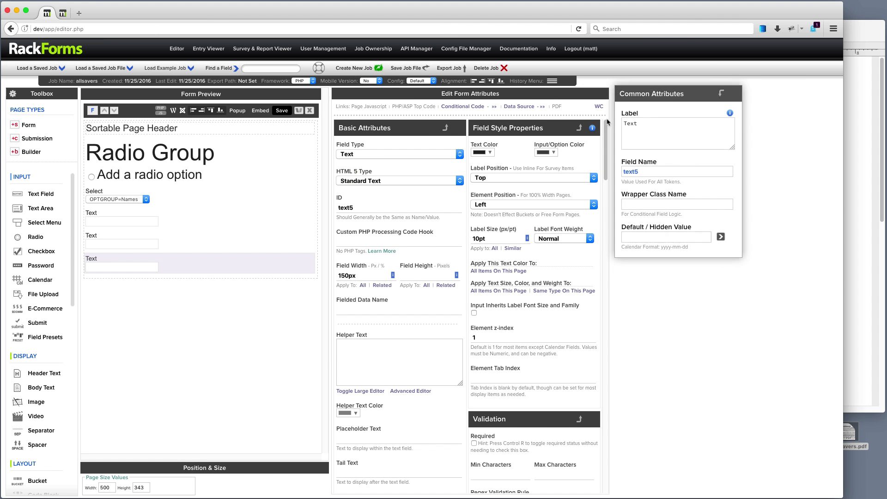
click(445, 127)
drag(370, 96, 749, 95)
drag(844, 157, 880, 156)
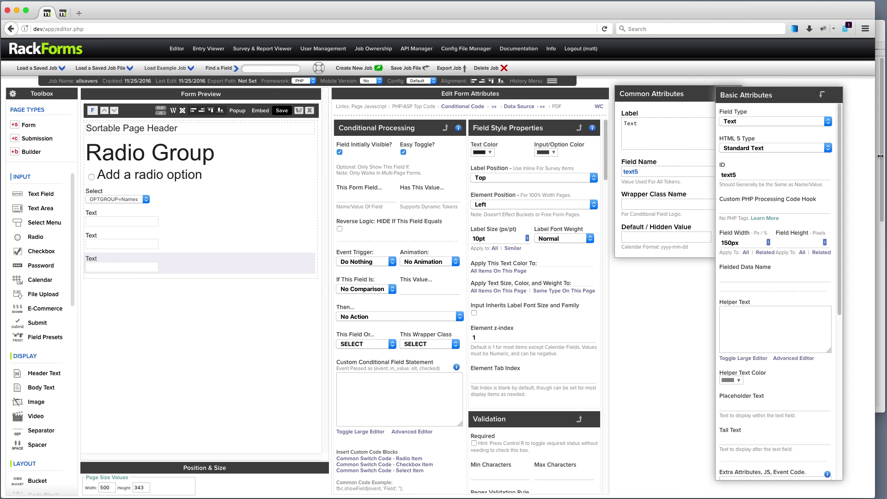
drag(749, 98, 780, 95)
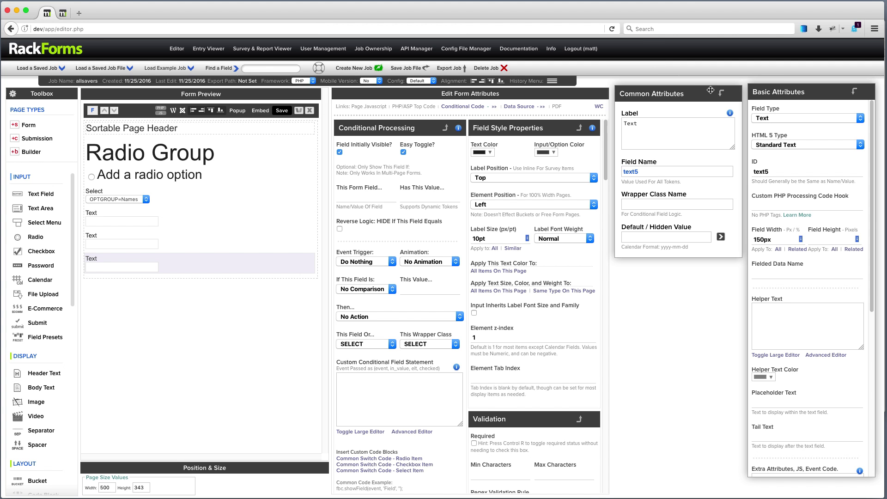
Dock the Common Attributes section back and place a detached Conditional Processing section beside Basic Attributes
click(721, 93)
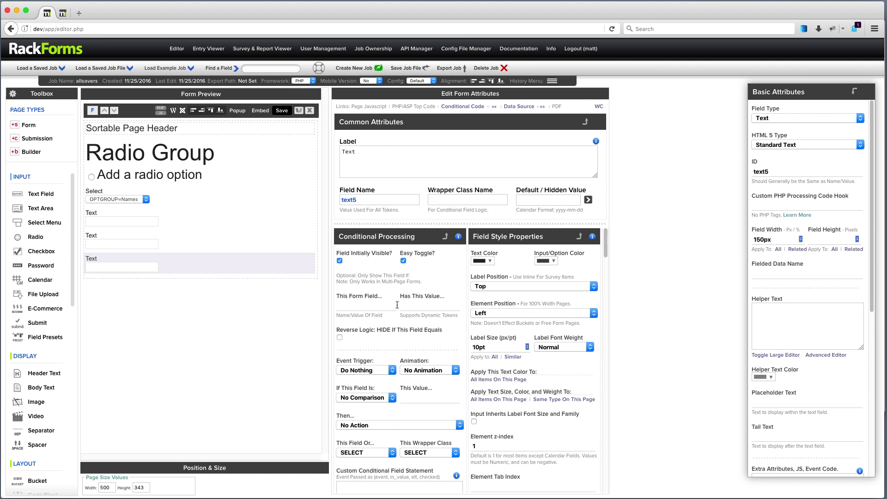
click(446, 239)
drag(391, 94, 665, 92)
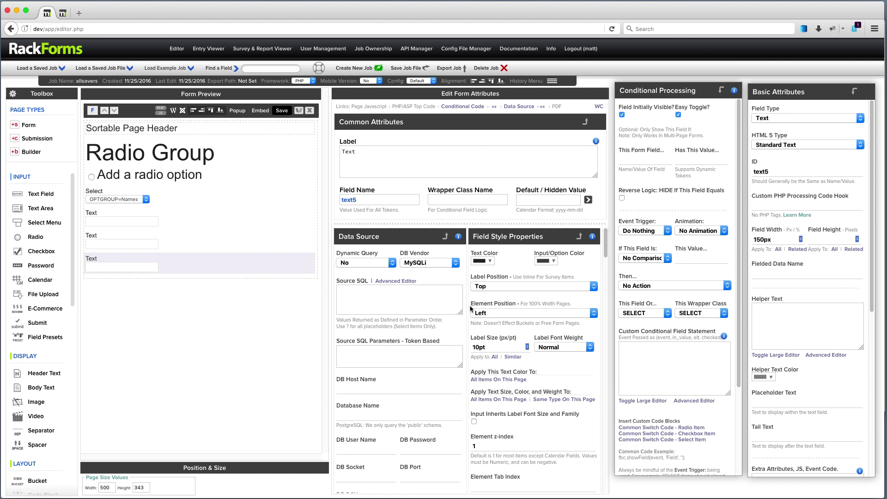
Select the three text fields in turn to view their values in the detached sections, and highlight the Common Attributes heading
mouse_move(202, 207)
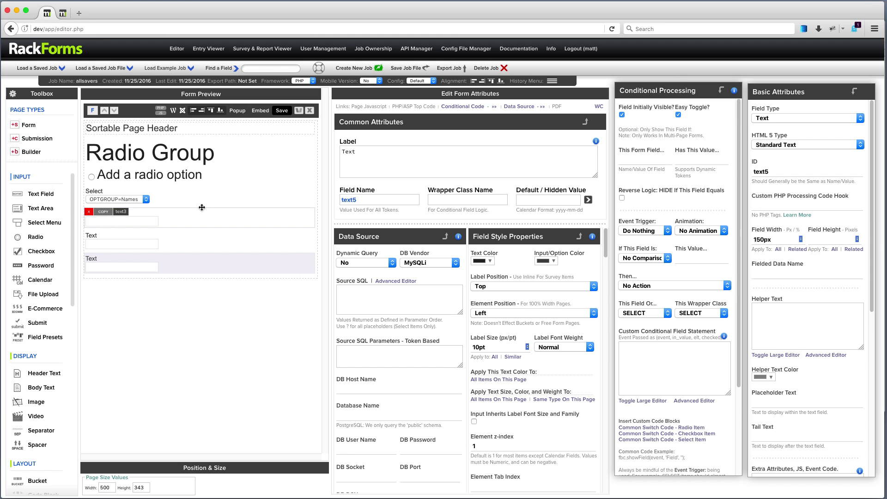
click(163, 246)
click(166, 221)
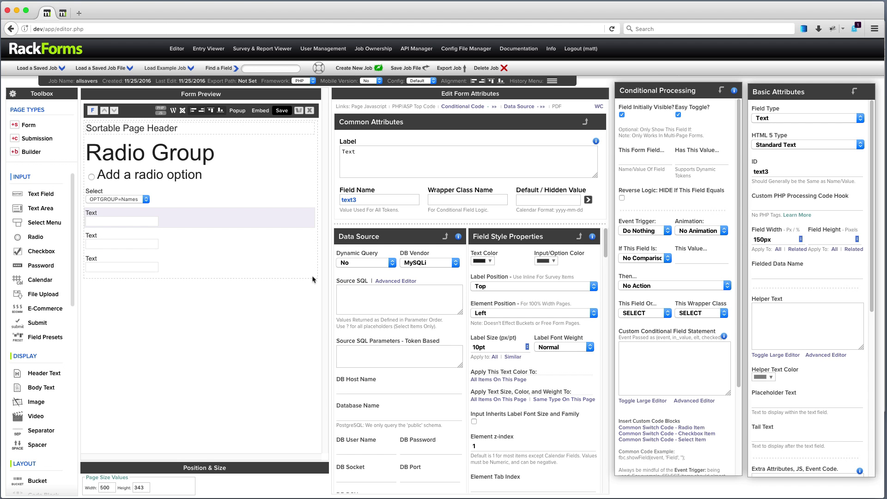
click(634, 158)
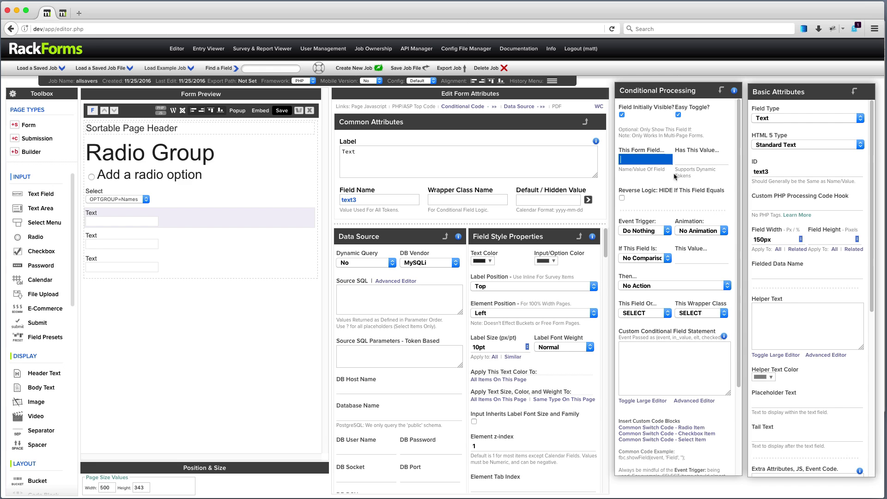
click(223, 268)
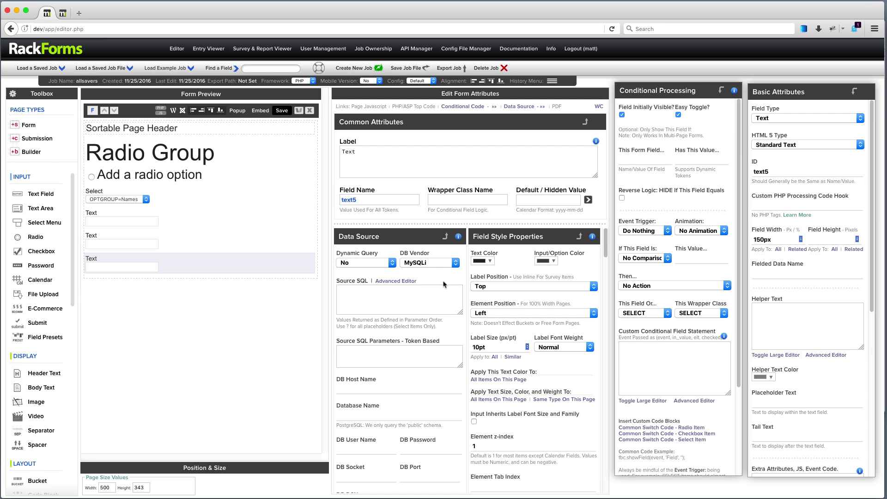
drag(403, 122, 339, 124)
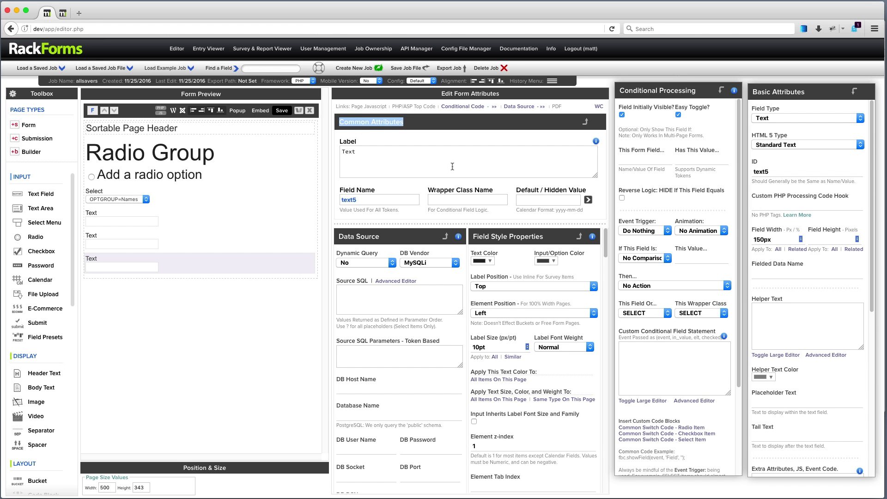
drag(423, 123, 339, 123)
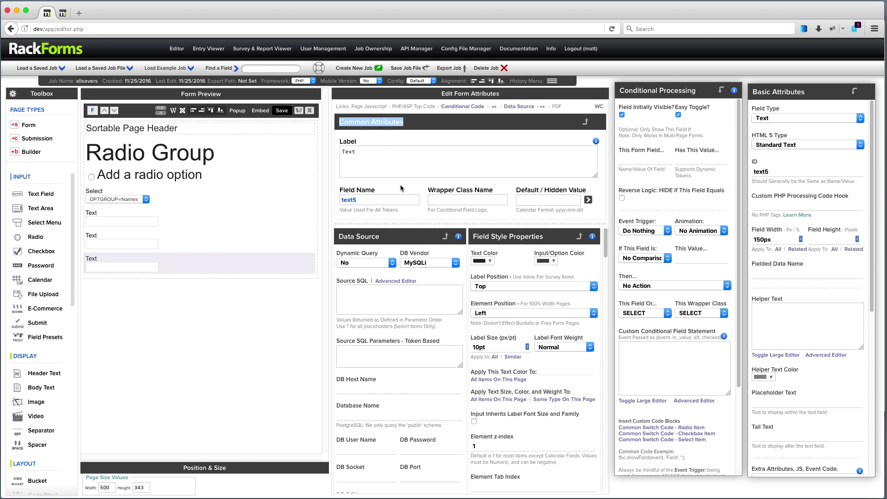